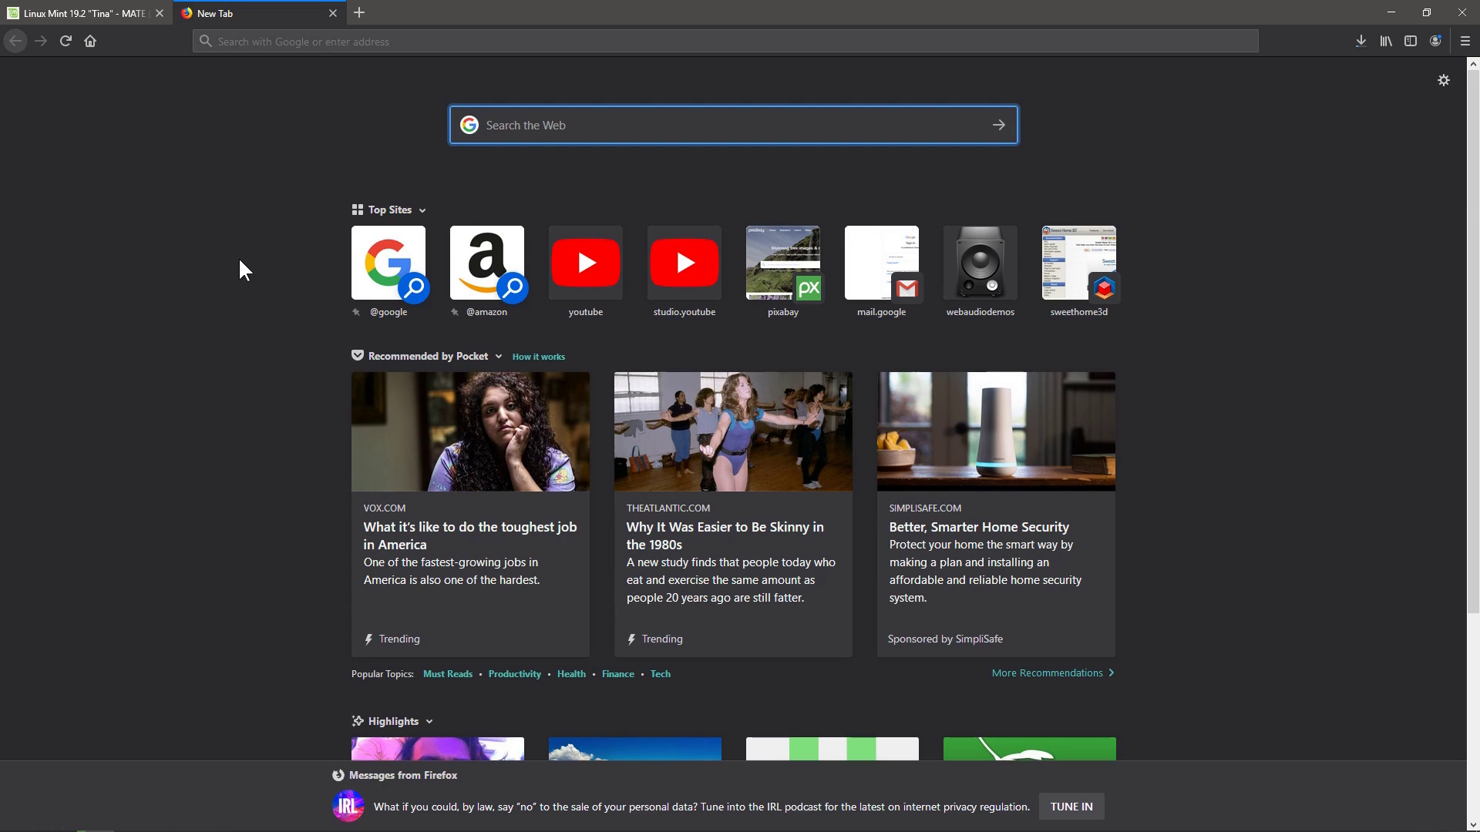
# Search Google for 'qbittorrent'.
pyautogui.write('qbi')
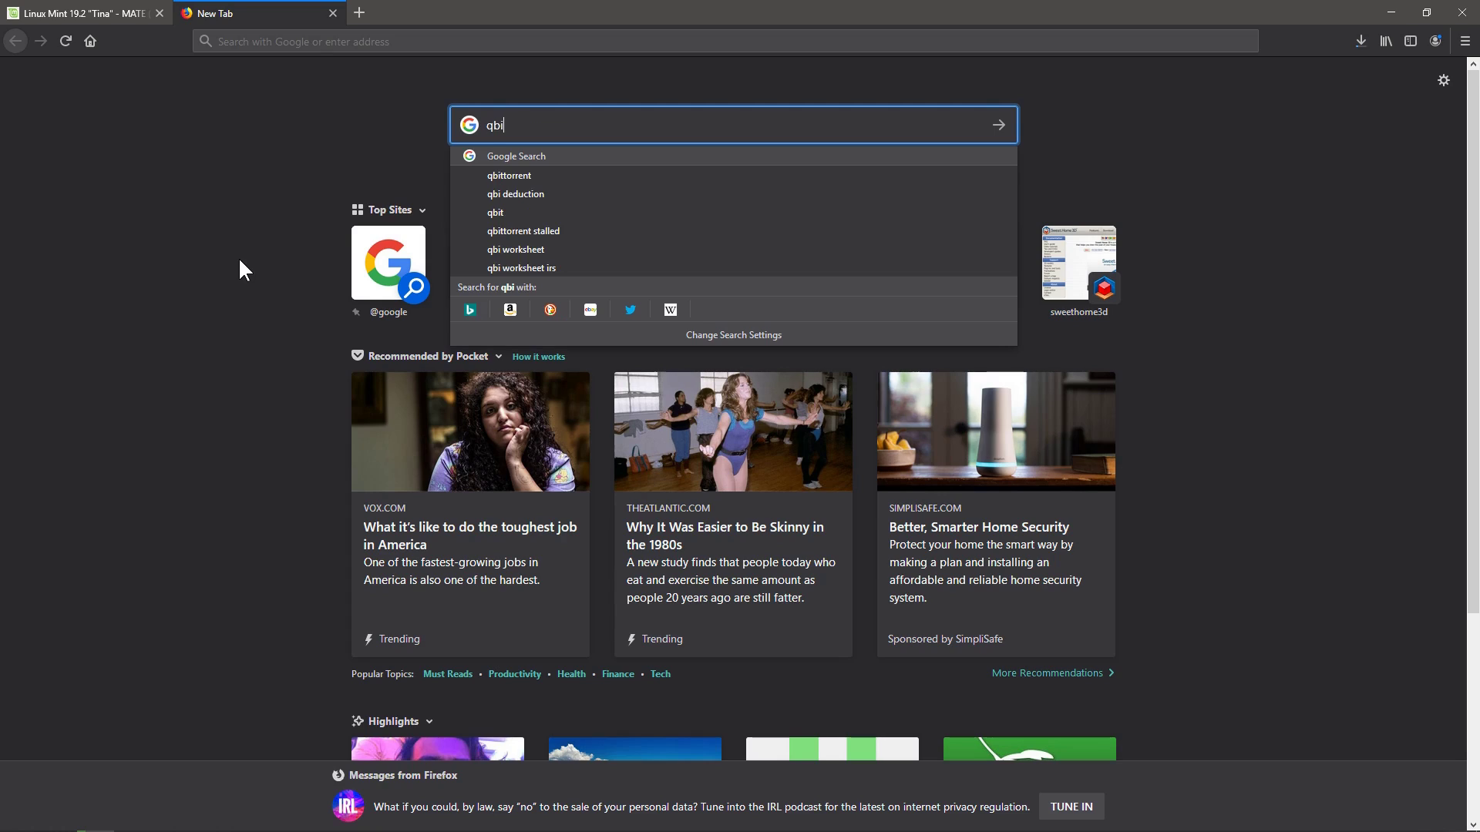
pyautogui.write('ttorrent')
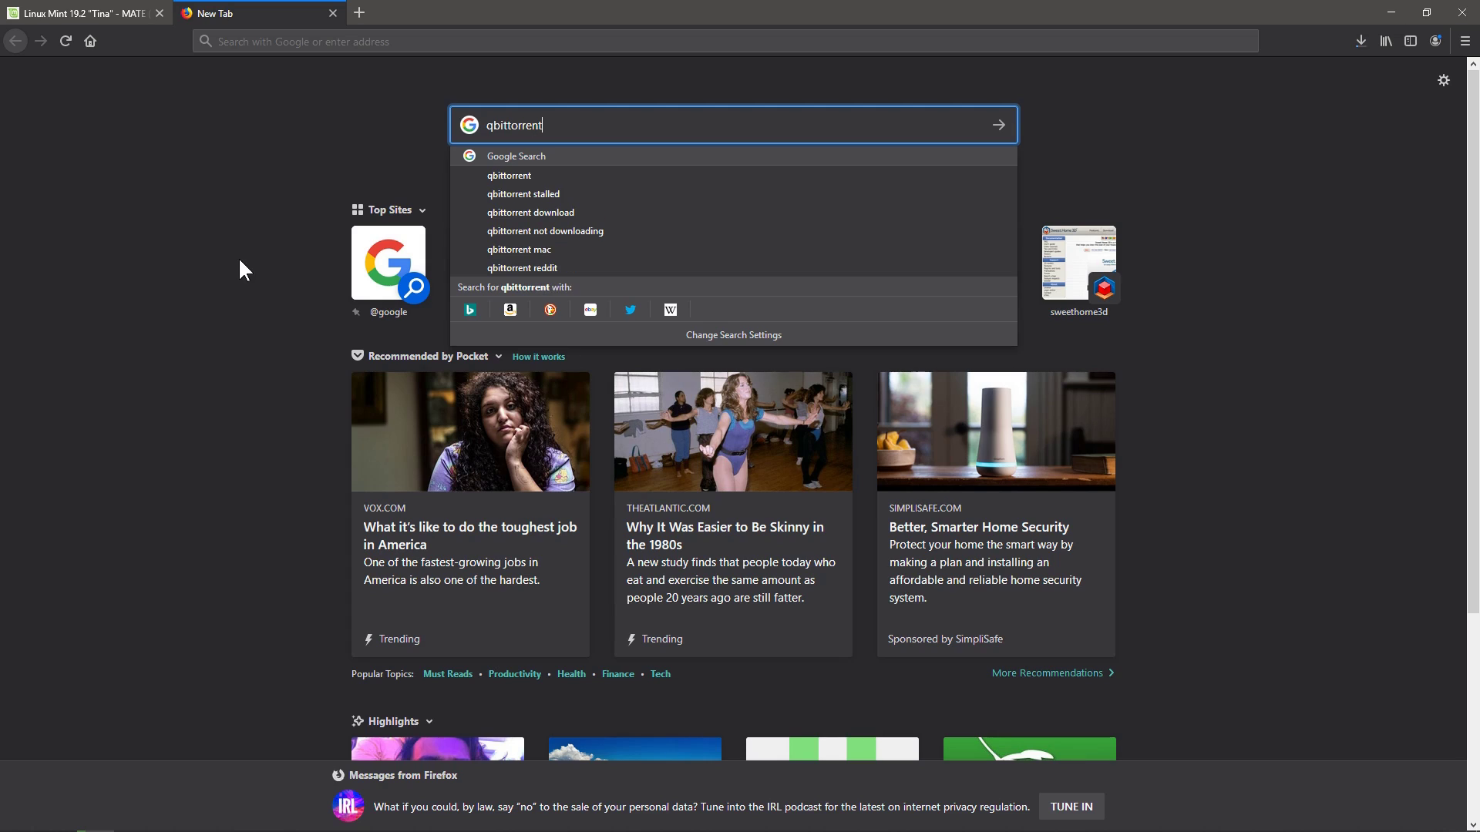
pyautogui.press('Return')
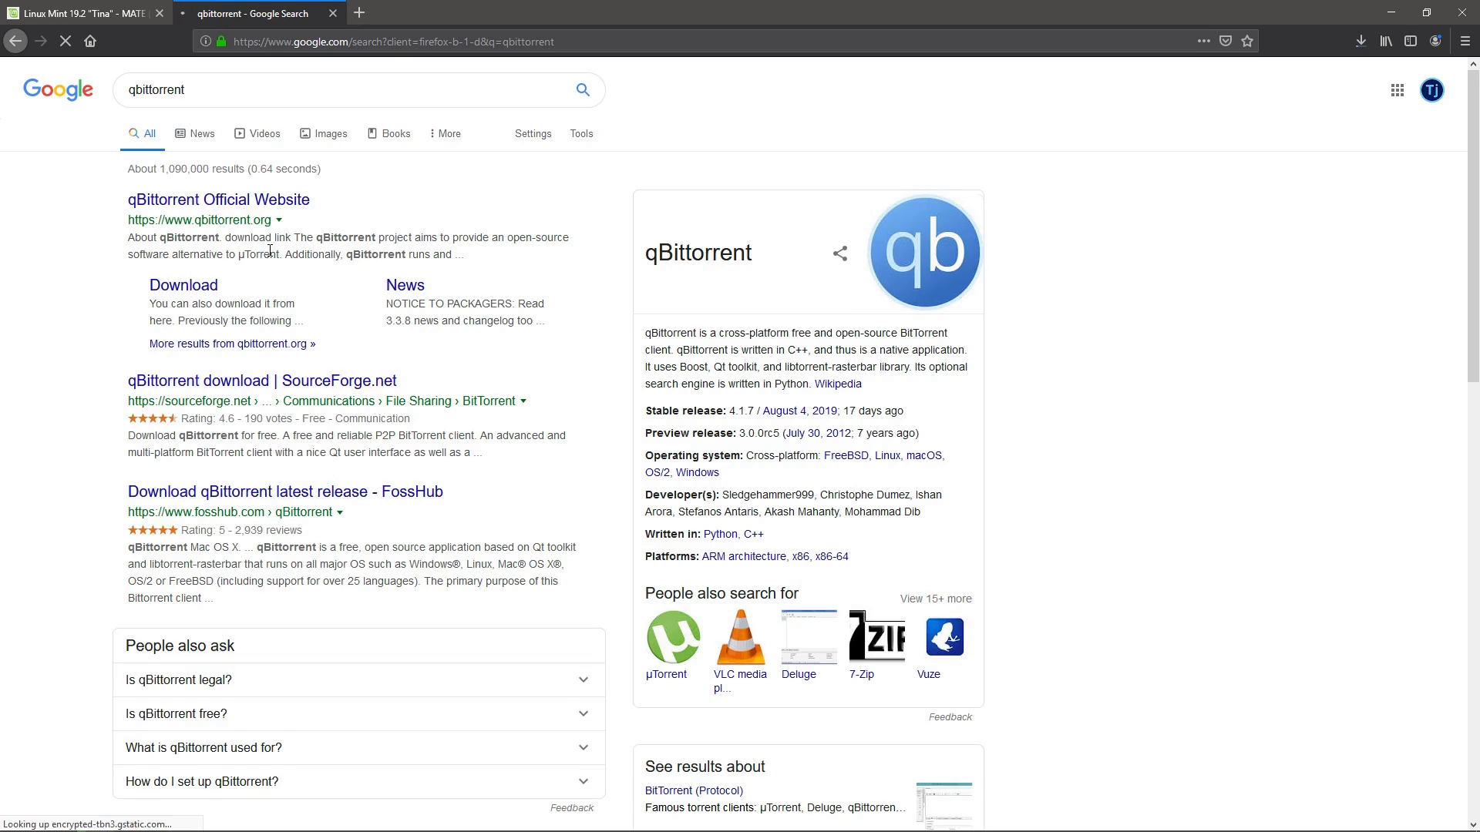
# From the qBittorrent Download page, follow the Windows '32-bit & 64-bit installers' link to FossHub's 4.1.7 page.
pyautogui.click(192, 287)
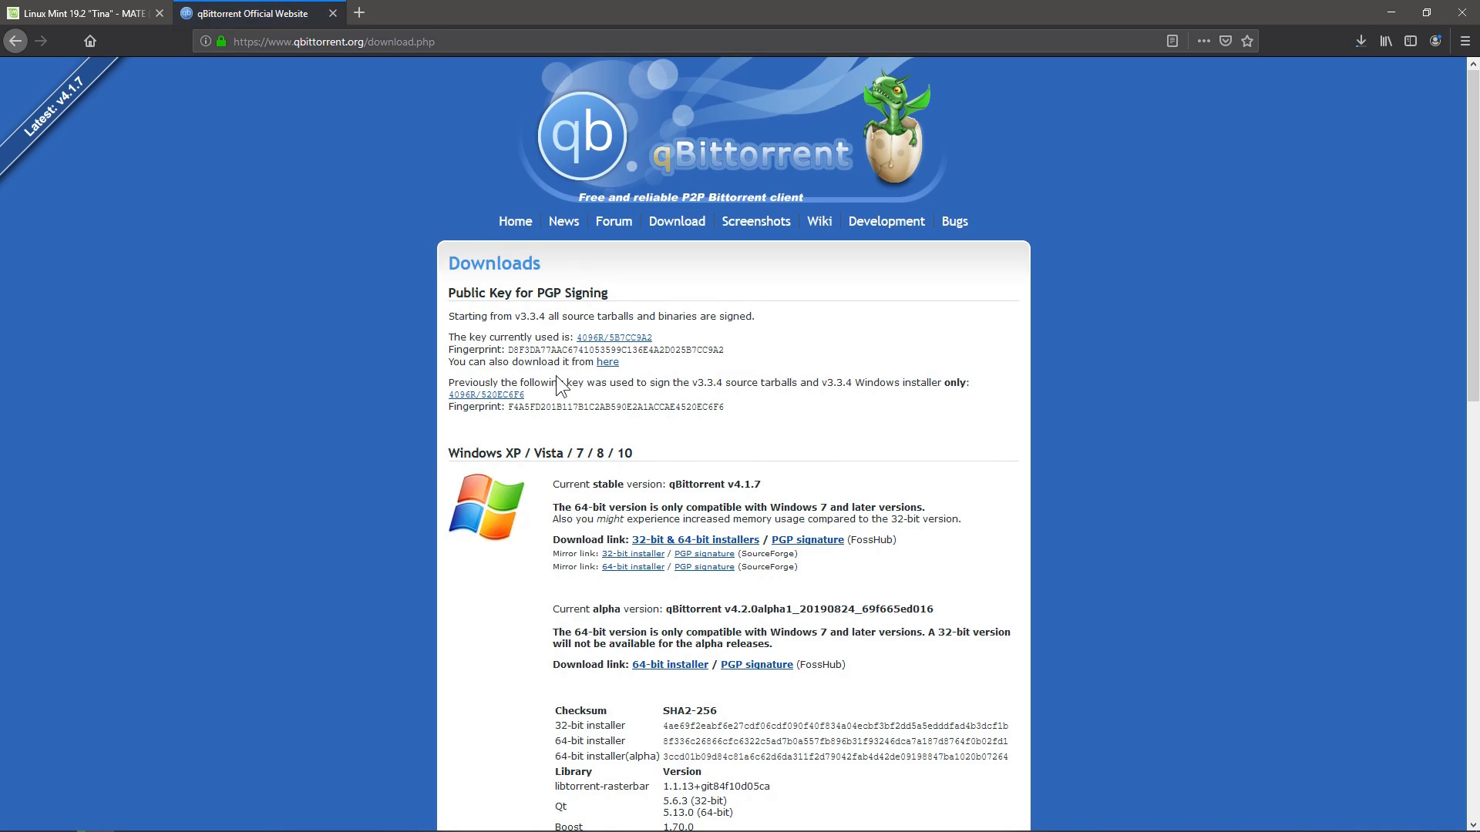
pyautogui.scroll(-1, 668, 369)
pyautogui.scroll(2, 659, 366)
pyautogui.scroll(-4, 659, 442)
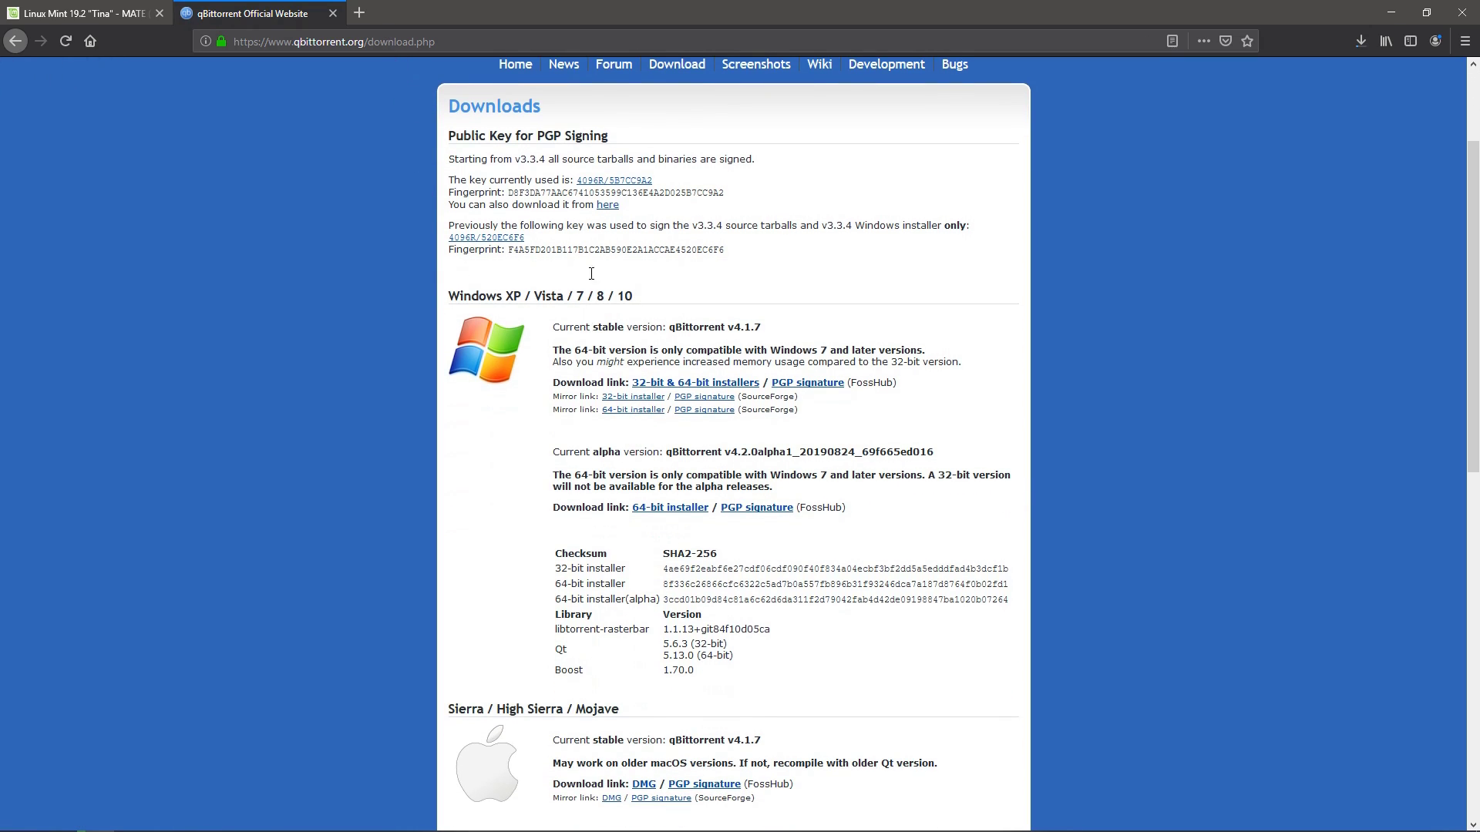
pyautogui.scroll(4, 591, 273)
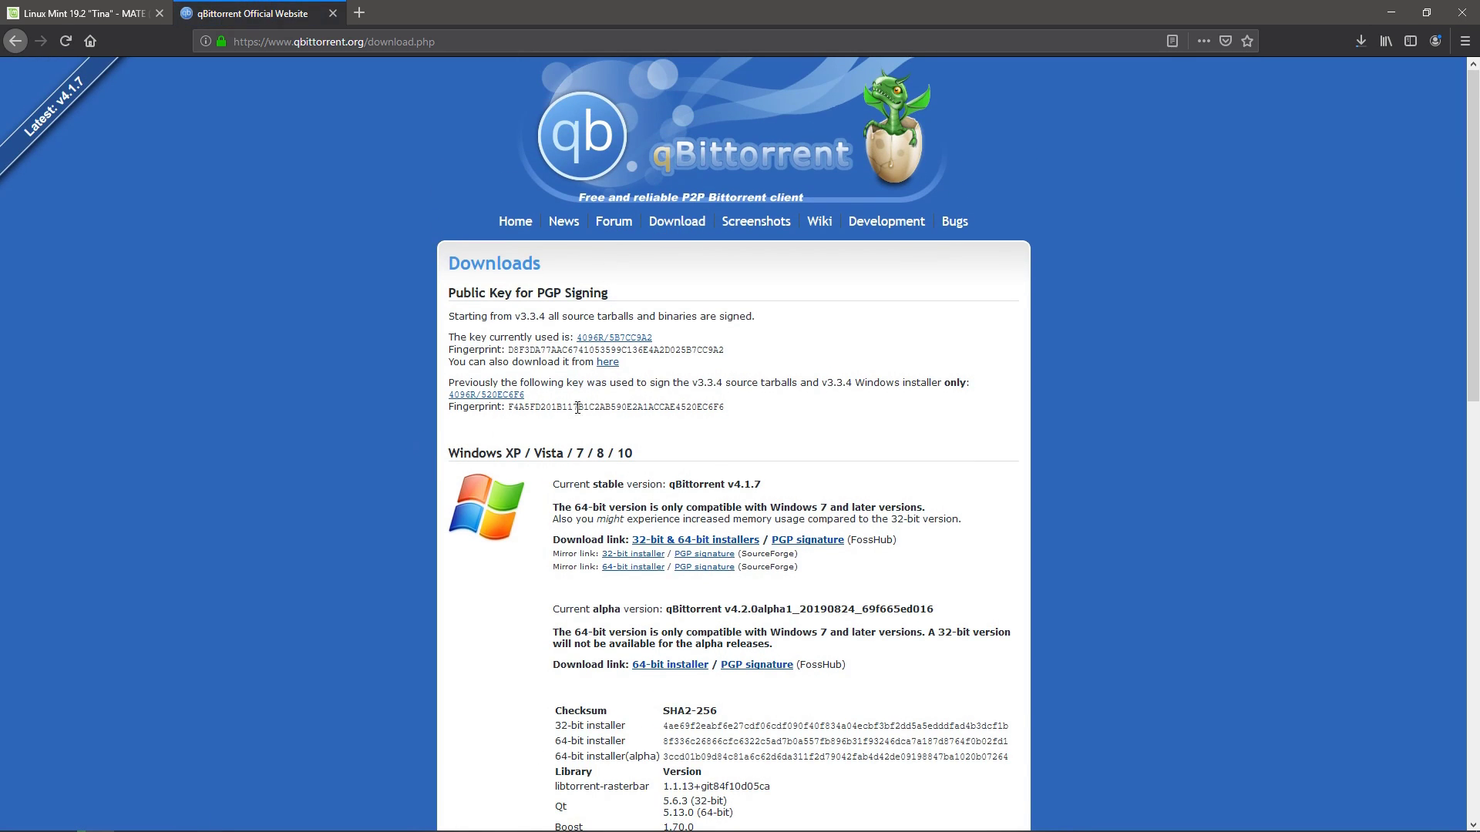
pyautogui.scroll(-10, 594, 363)
pyautogui.scroll(2, 609, 247)
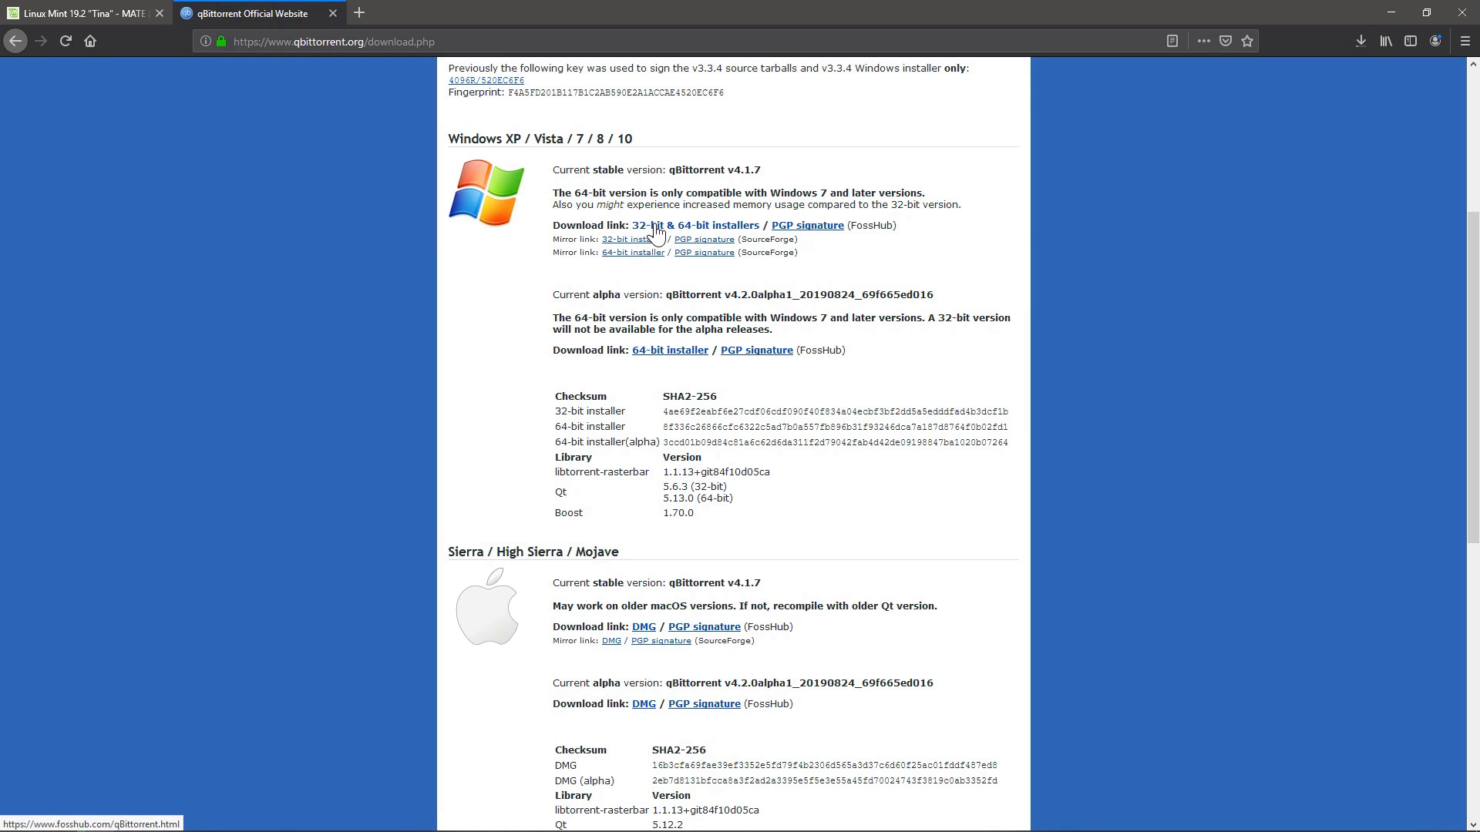
pyautogui.click(727, 227)
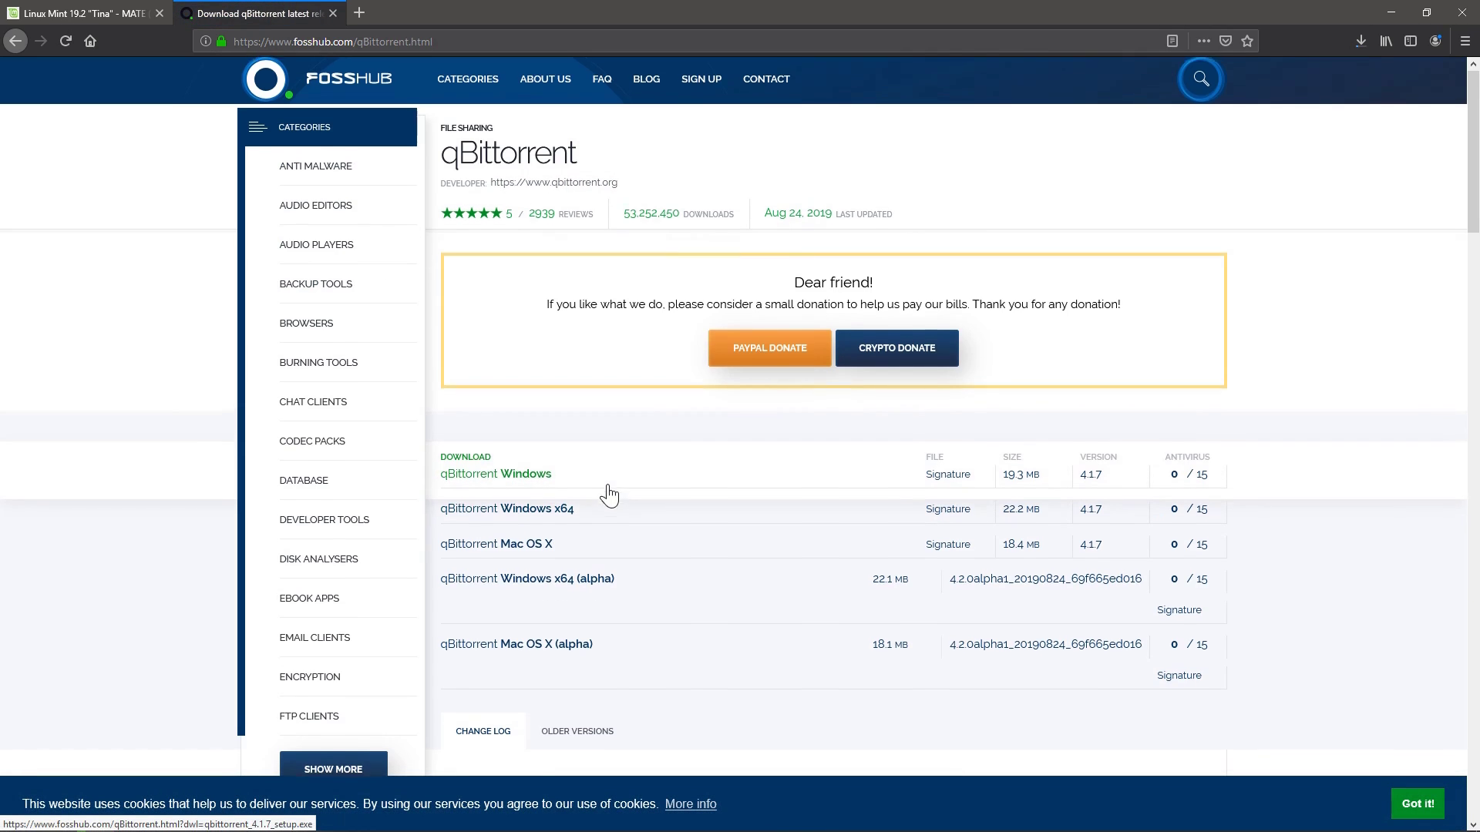
# Save the qBittorrent Windows x64 installer, qbittorrent_4.1.7_x64_setup.exe, and check its download progress.
pyautogui.scroll(-3, 609, 495)
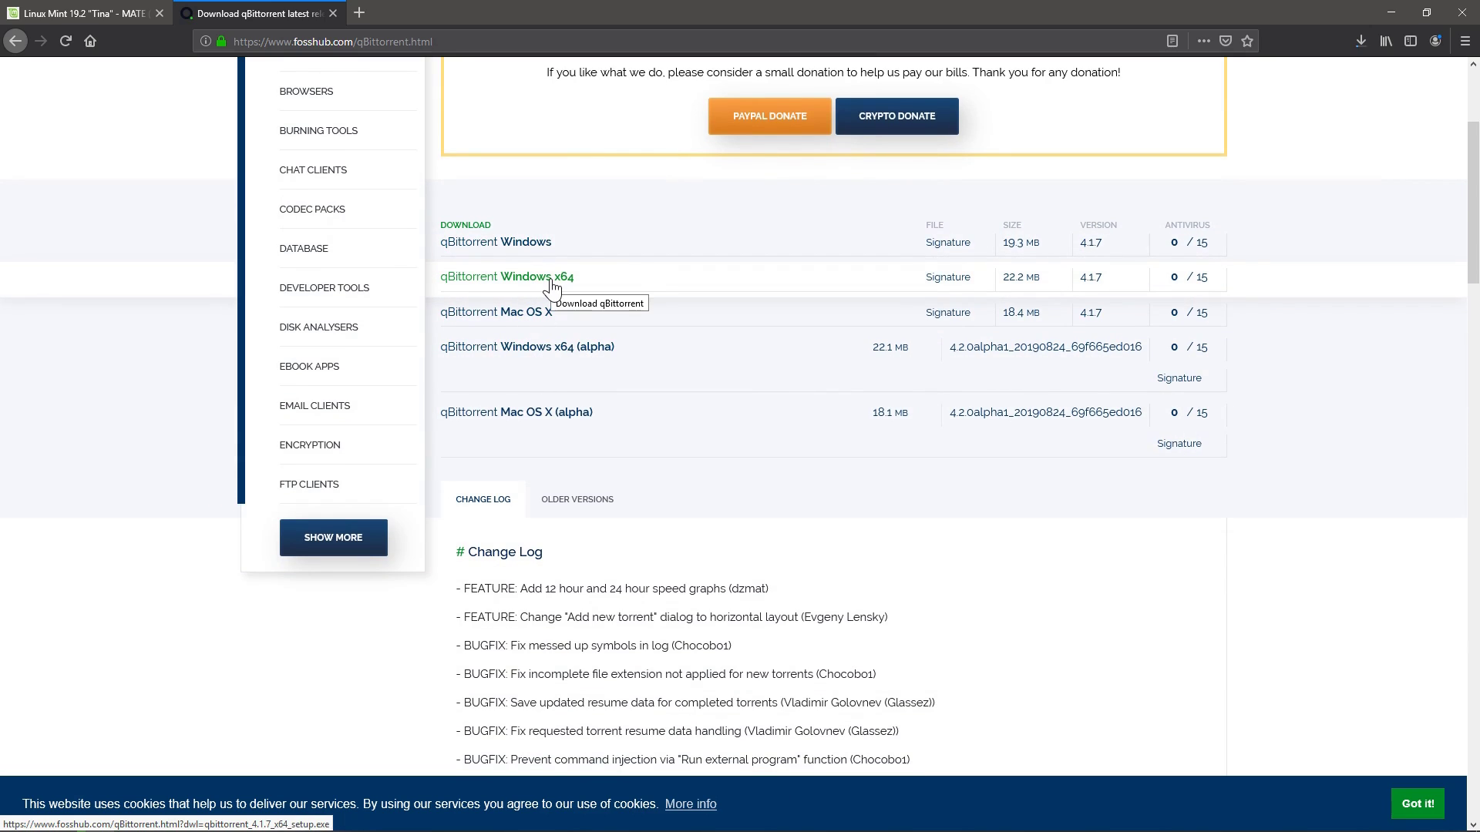
pyautogui.click(542, 284)
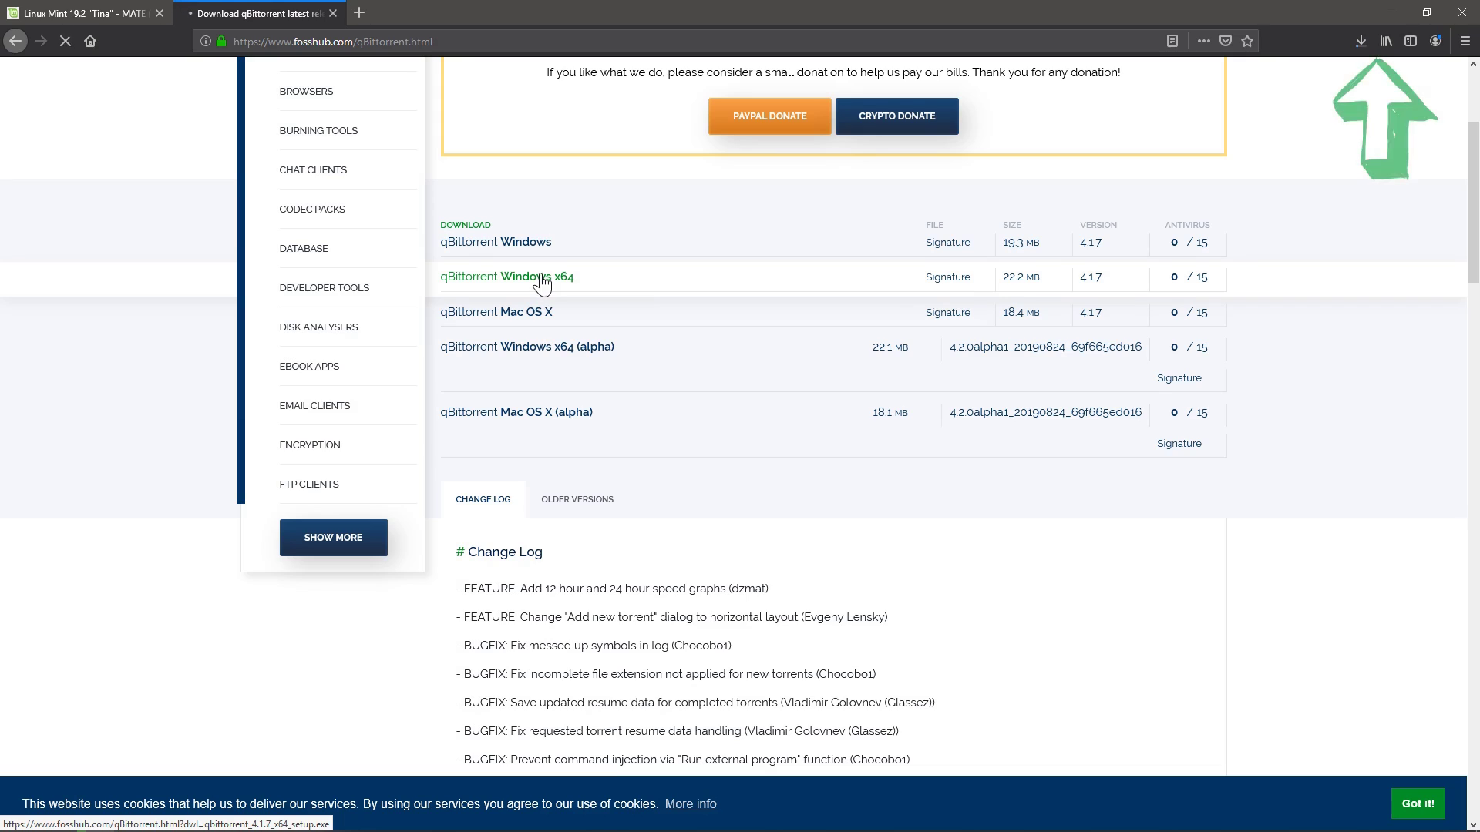
pyautogui.click(956, 399)
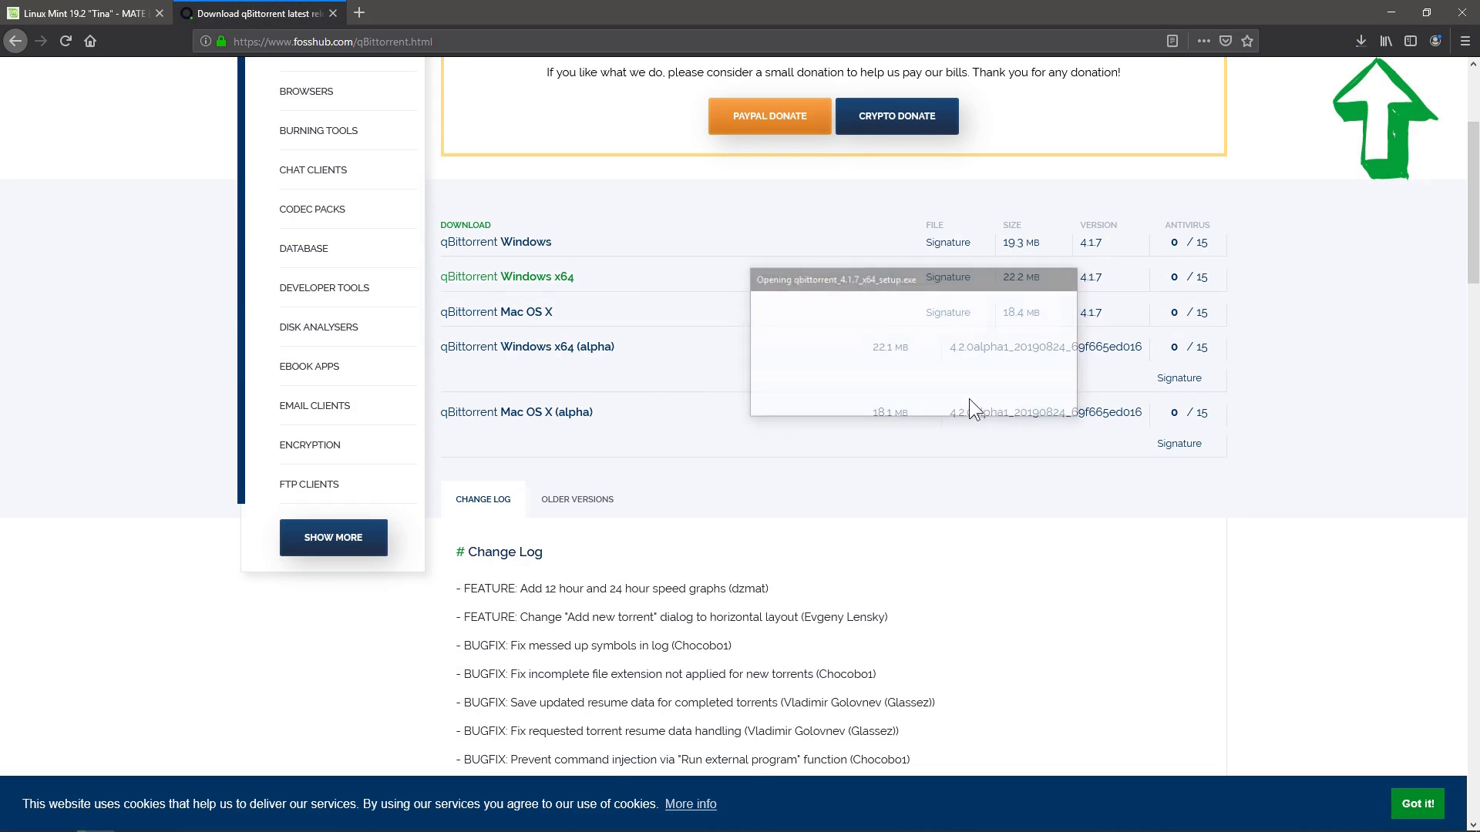
pyautogui.click(1355, 41)
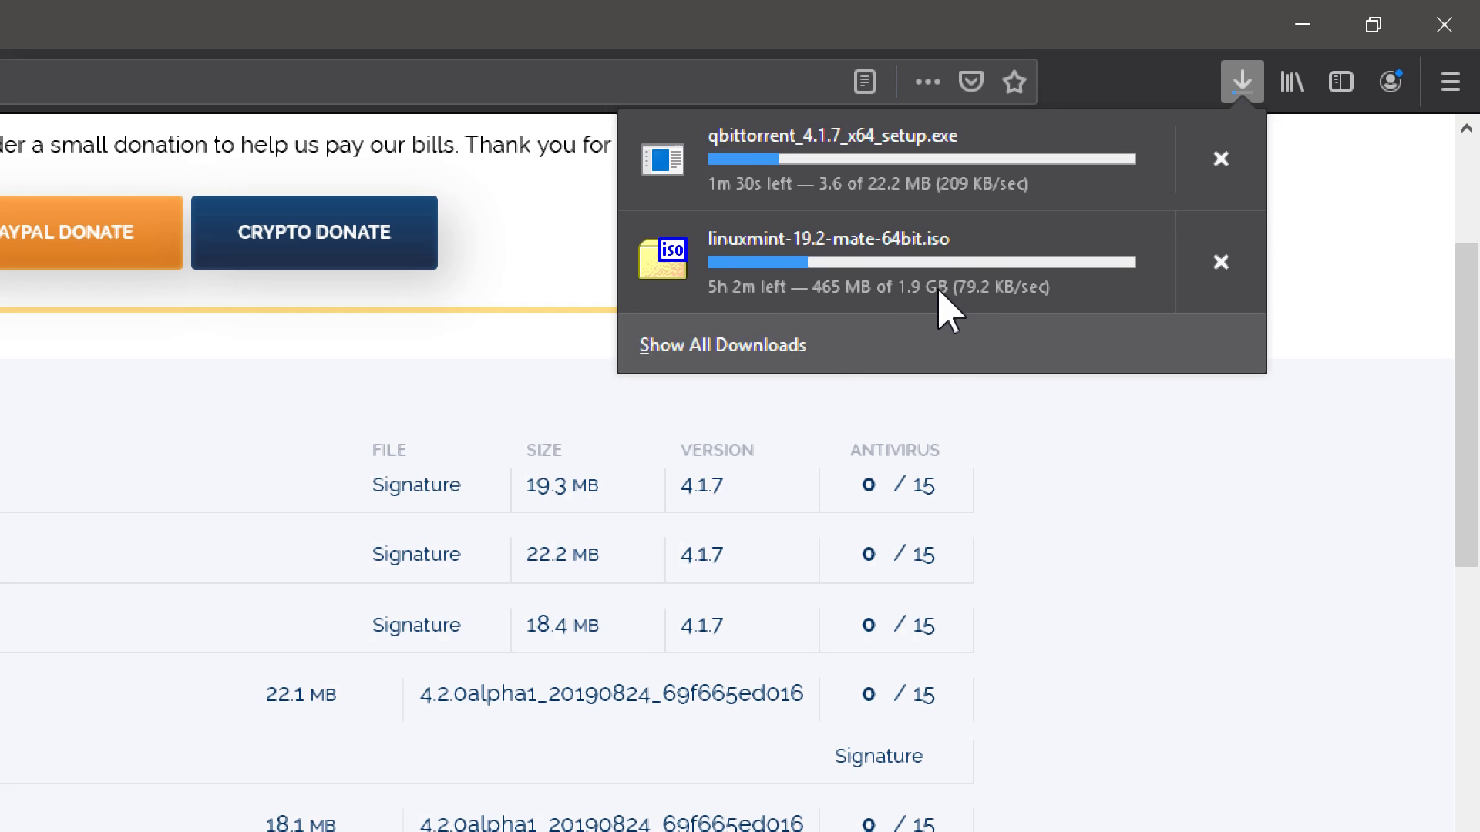
# Close the downloads list and return to the Linux Mint 19.2 'Tina' MATE 64-bit page.
pyautogui.click(1245, 88)
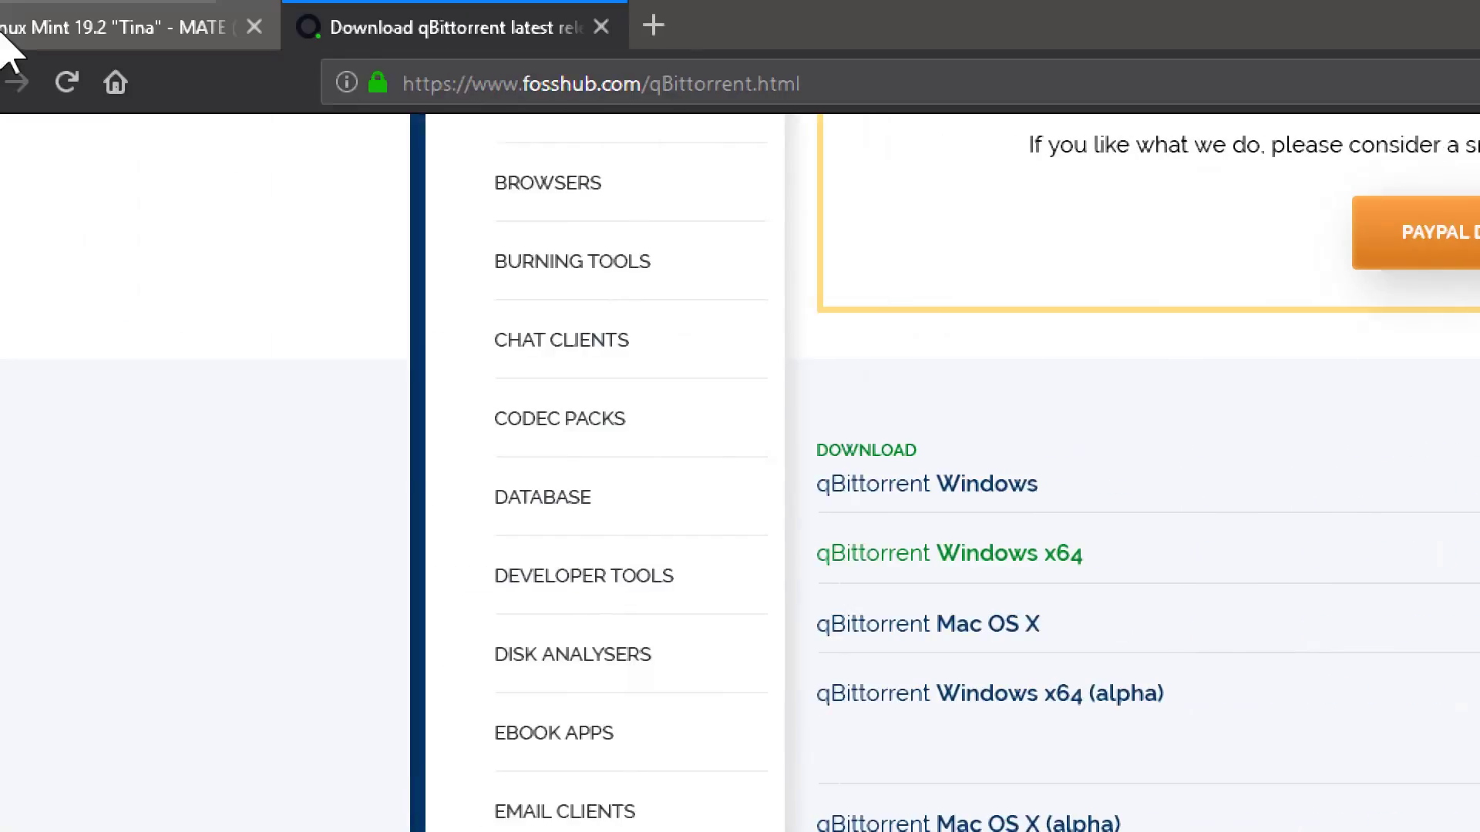
pyautogui.click(75, 27)
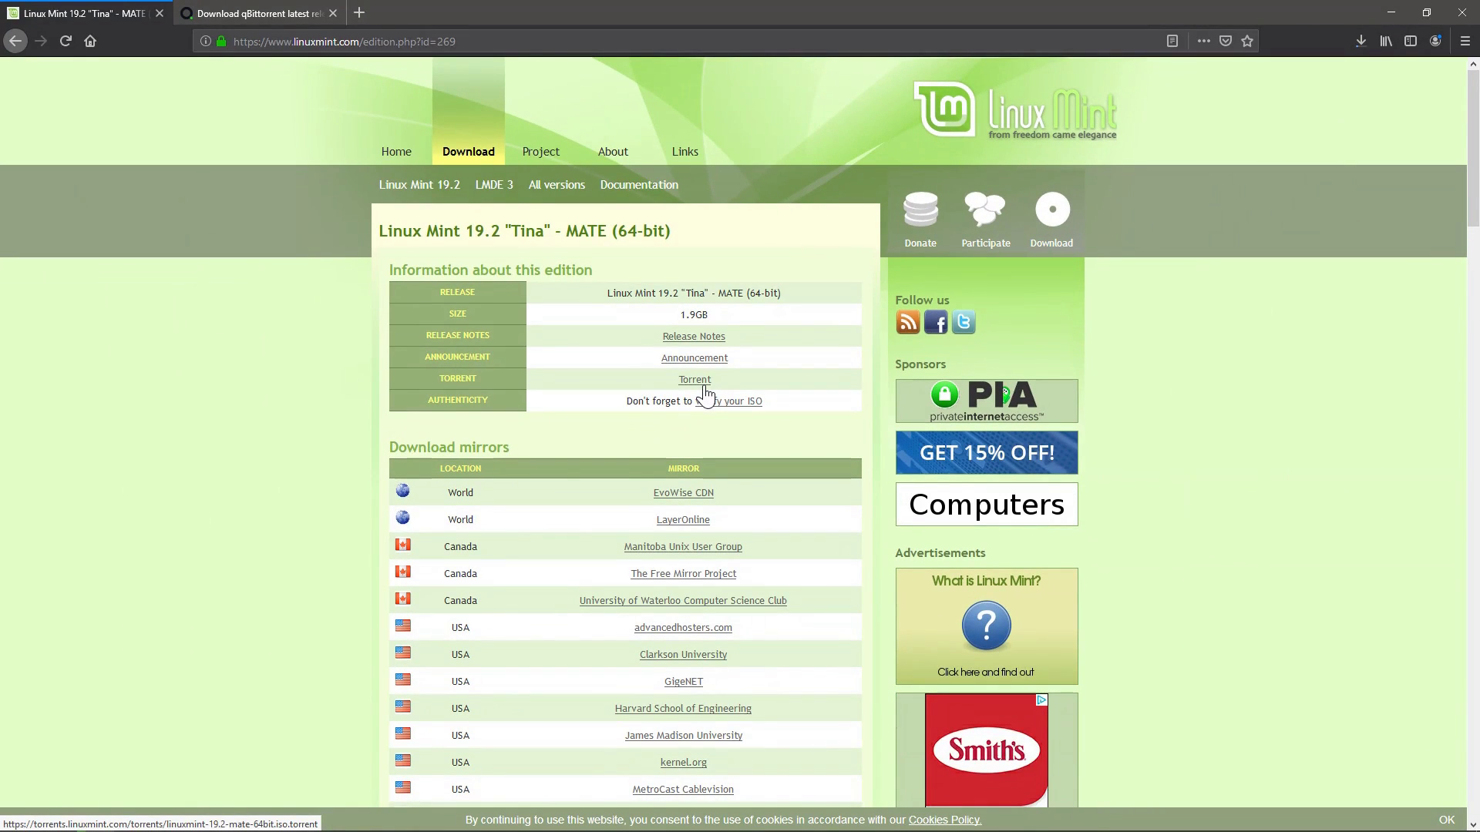
pyautogui.click(259, 14)
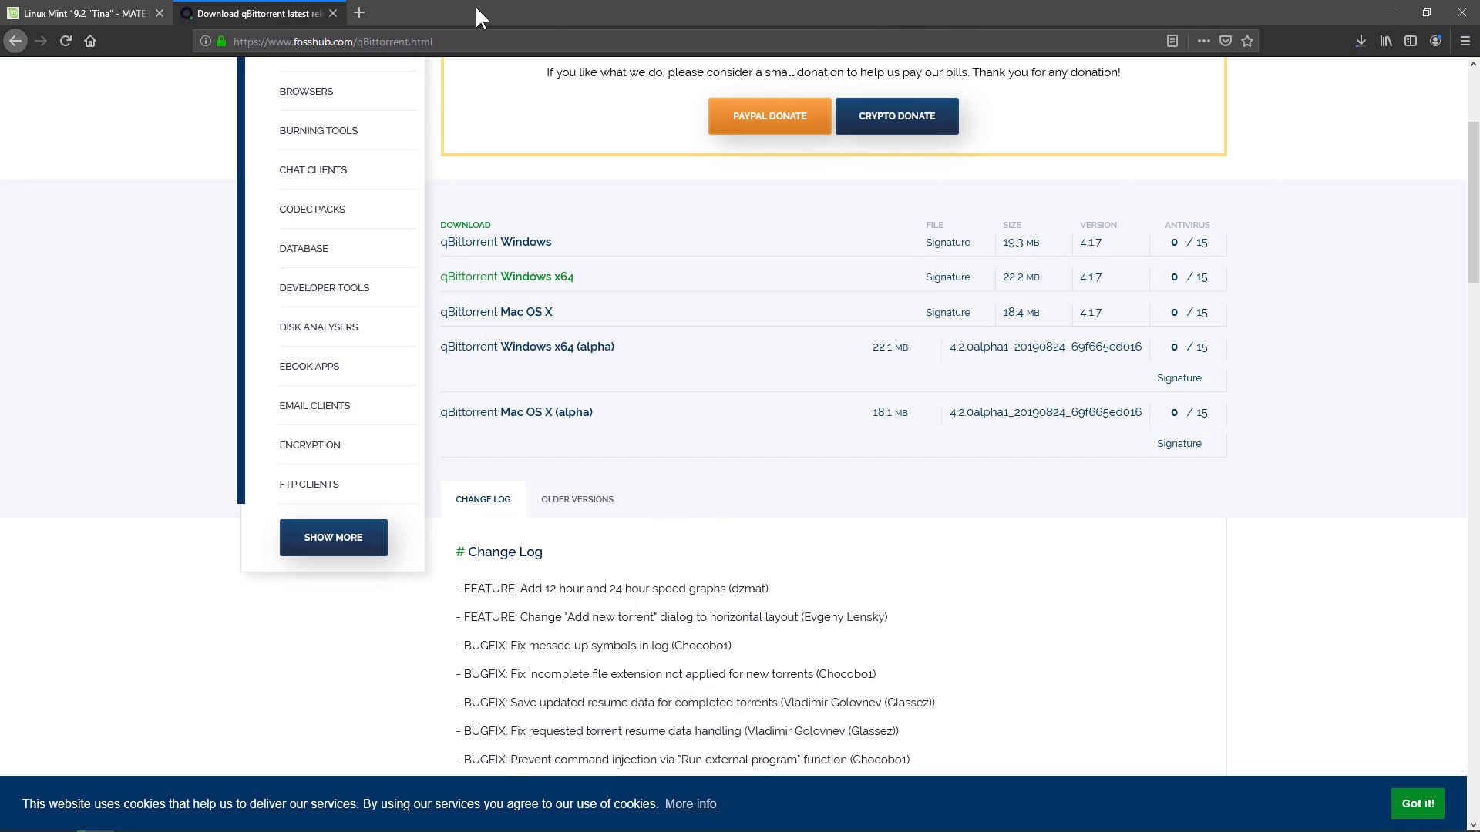
pyautogui.click(105, 13)
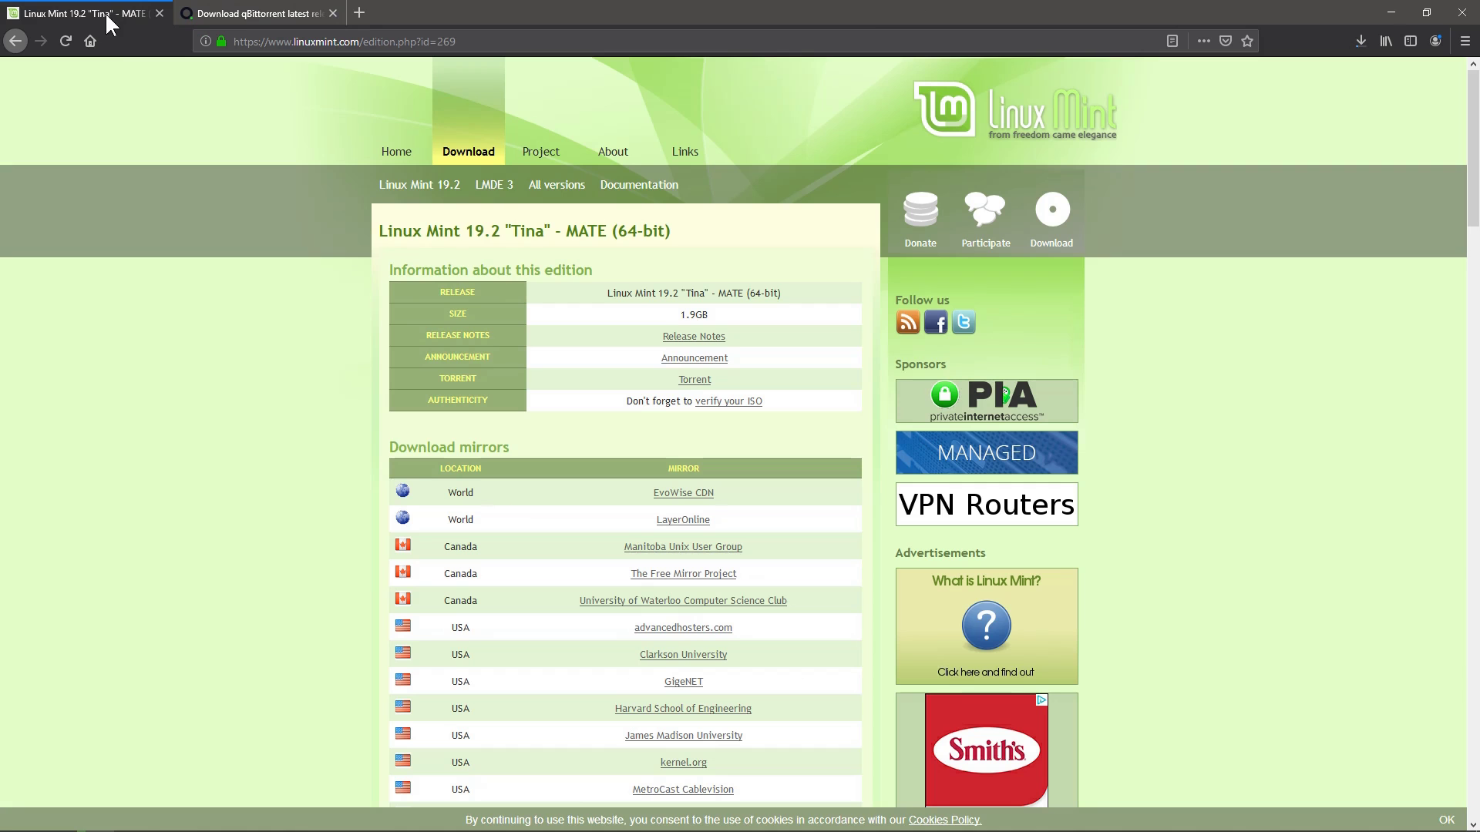
# Cancel the linuxmint ISO download from the FossHub tab's Downloads panel.
pyautogui.click(259, 14)
pyautogui.scroll(3, 886, 308)
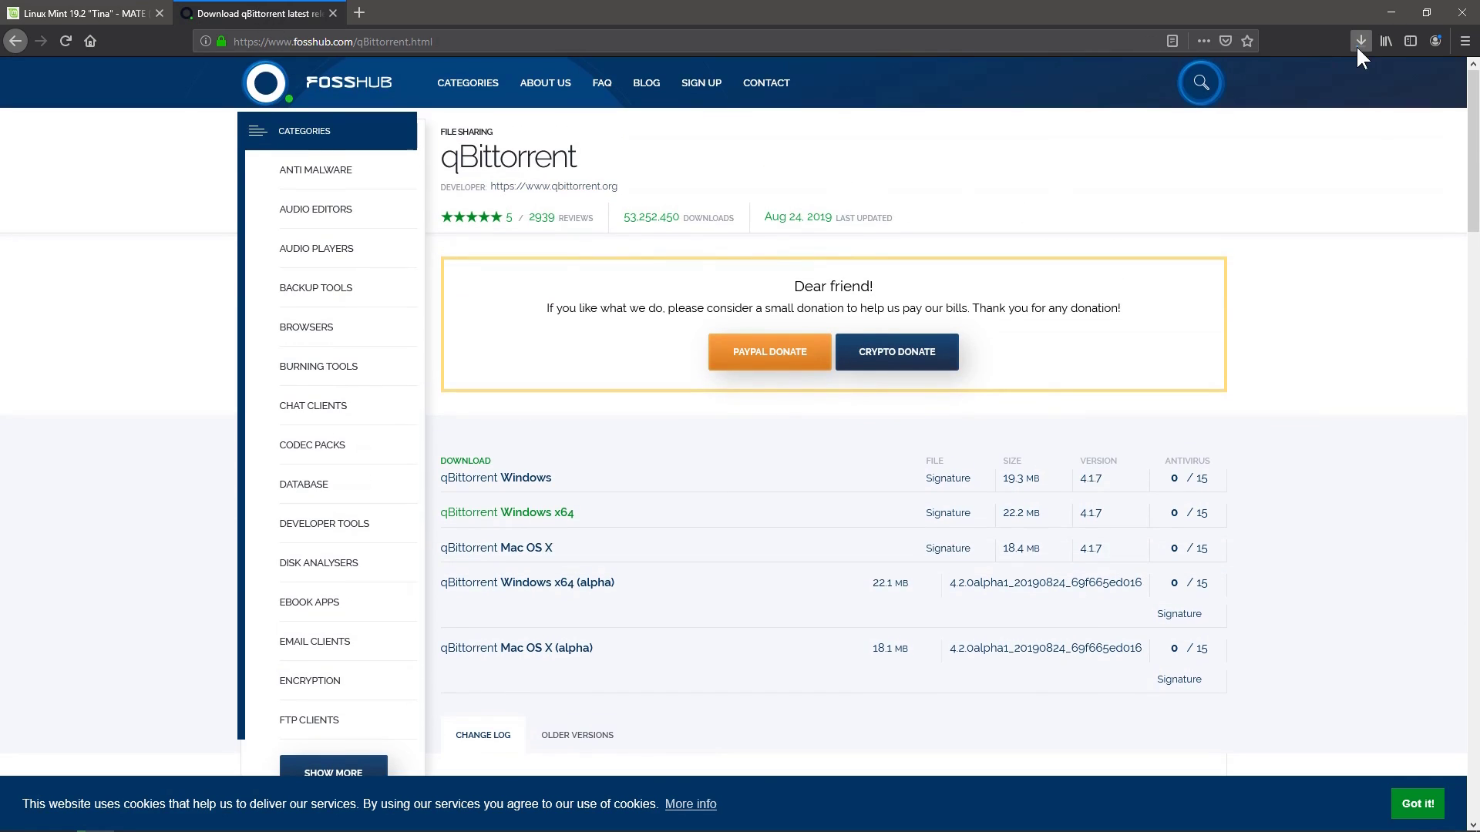
pyautogui.click(1358, 43)
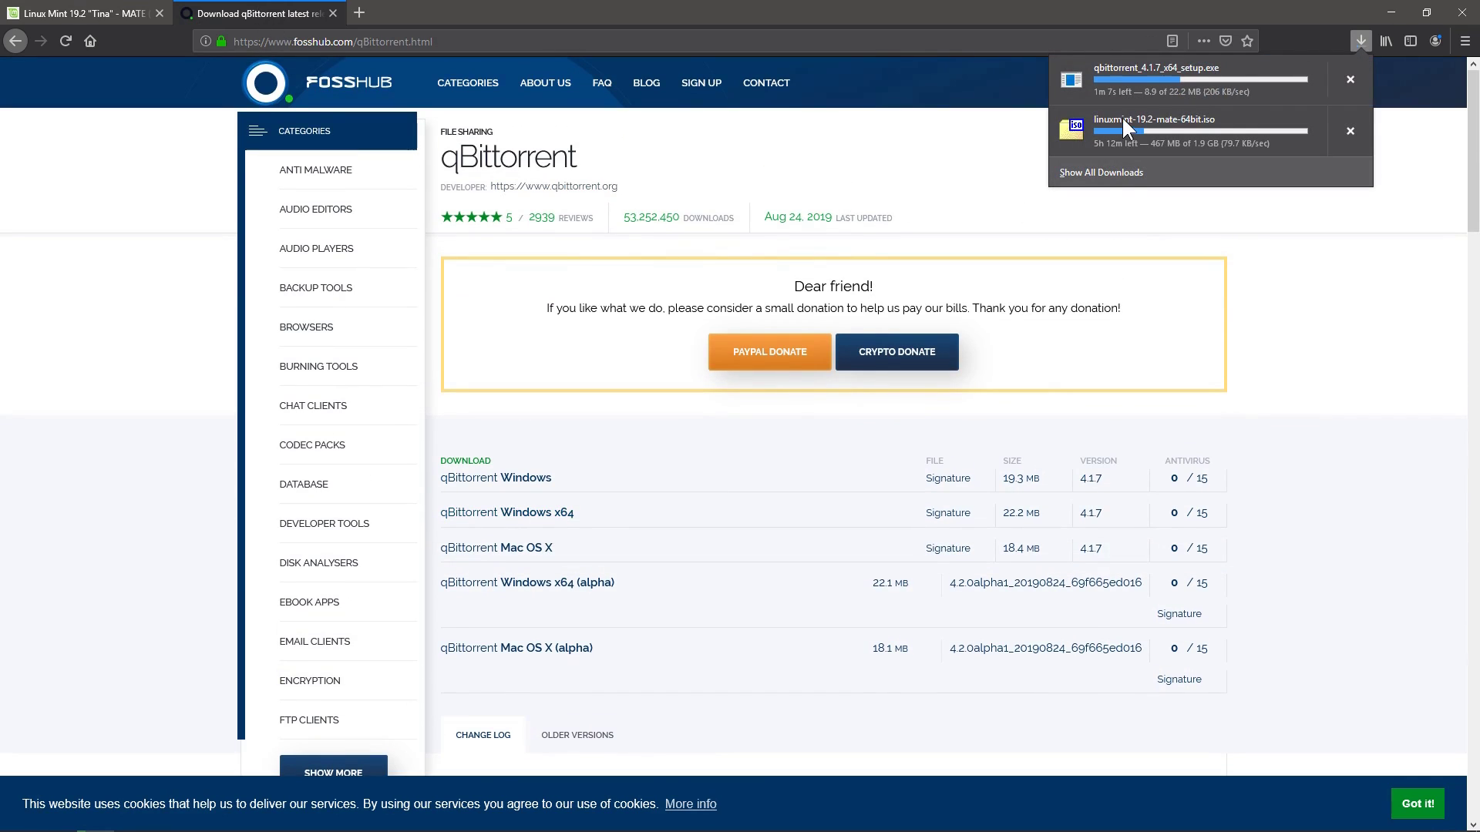
pyautogui.click(1350, 131)
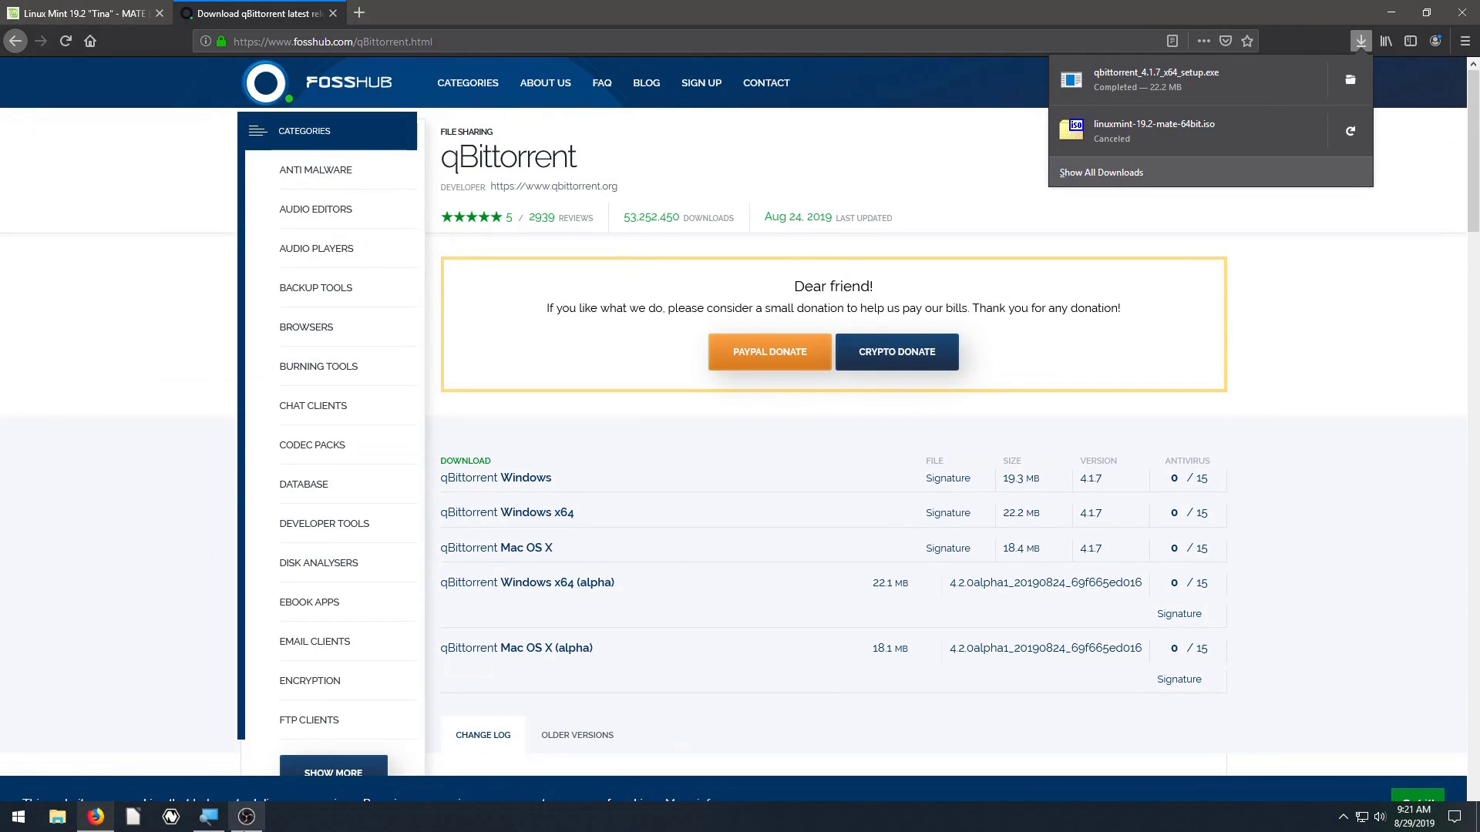
# Find qbittorrent_4.1.7_x64_setup in the Downloads folder in File Explorer and run it.
pyautogui.click(1350, 80)
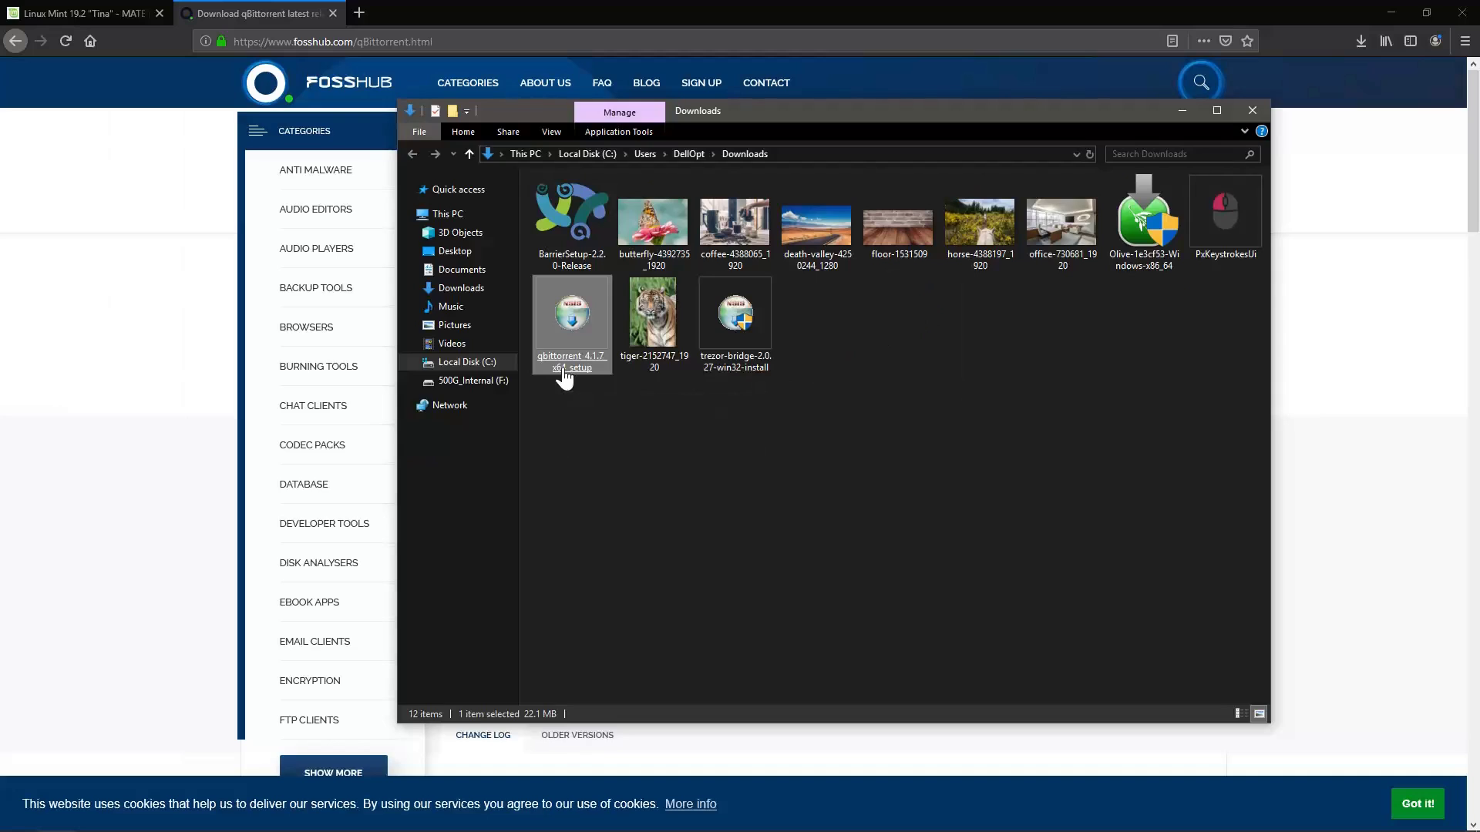
pyautogui.hotkey('alt', 'F4')
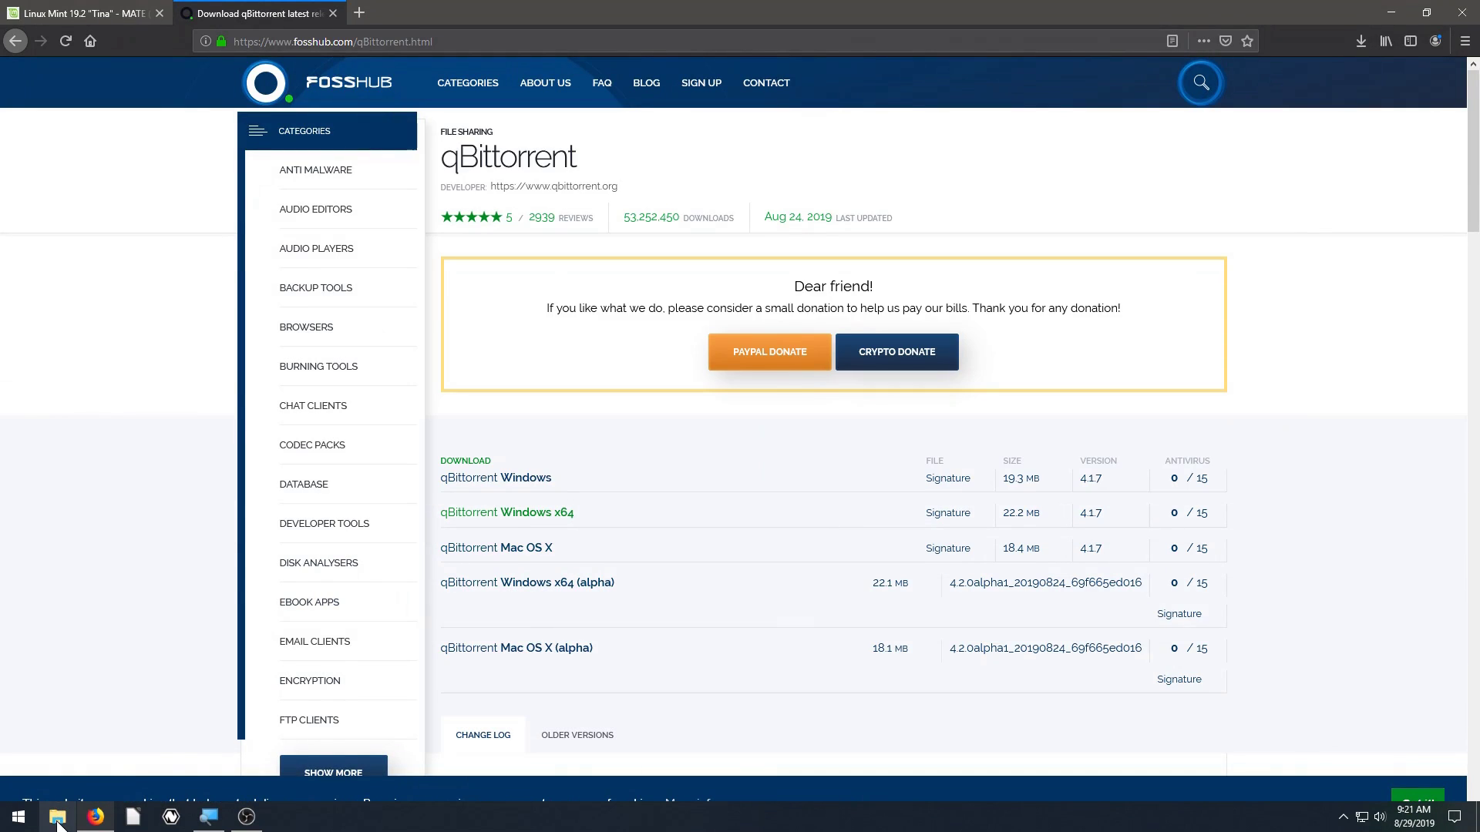
pyautogui.click(57, 823)
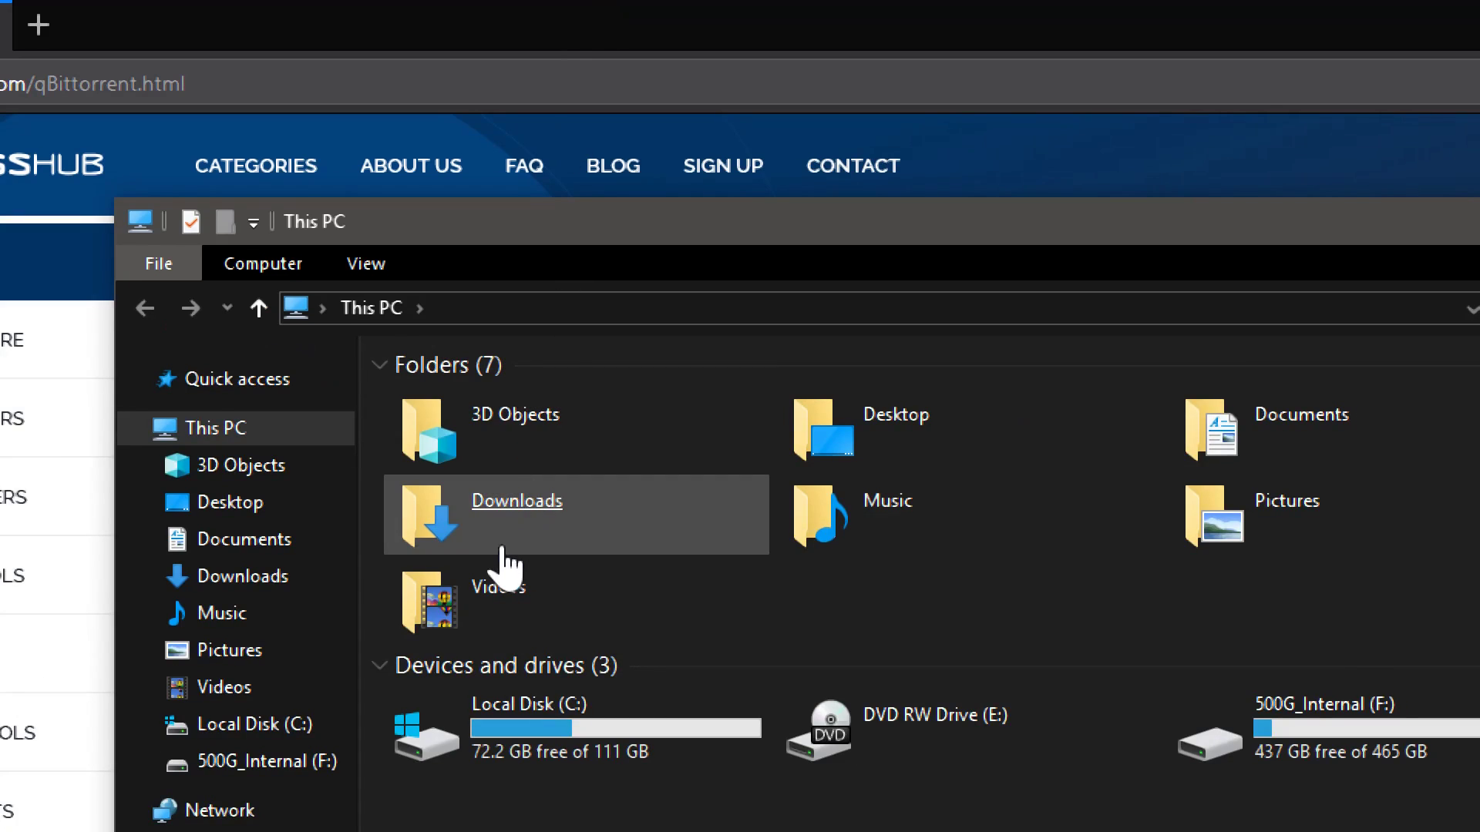
pyautogui.doubleClick(587, 266)
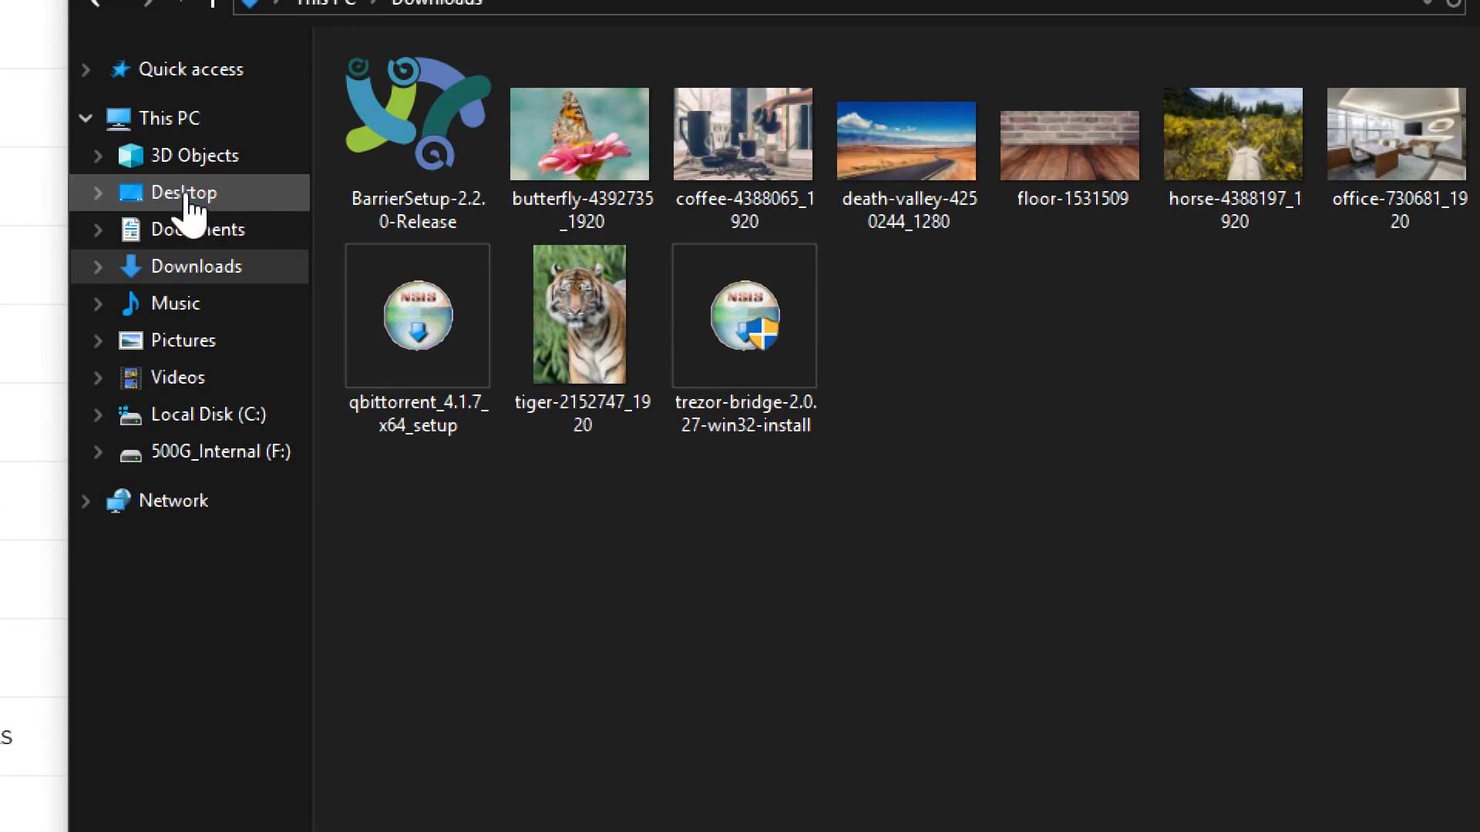
pyautogui.click(183, 202)
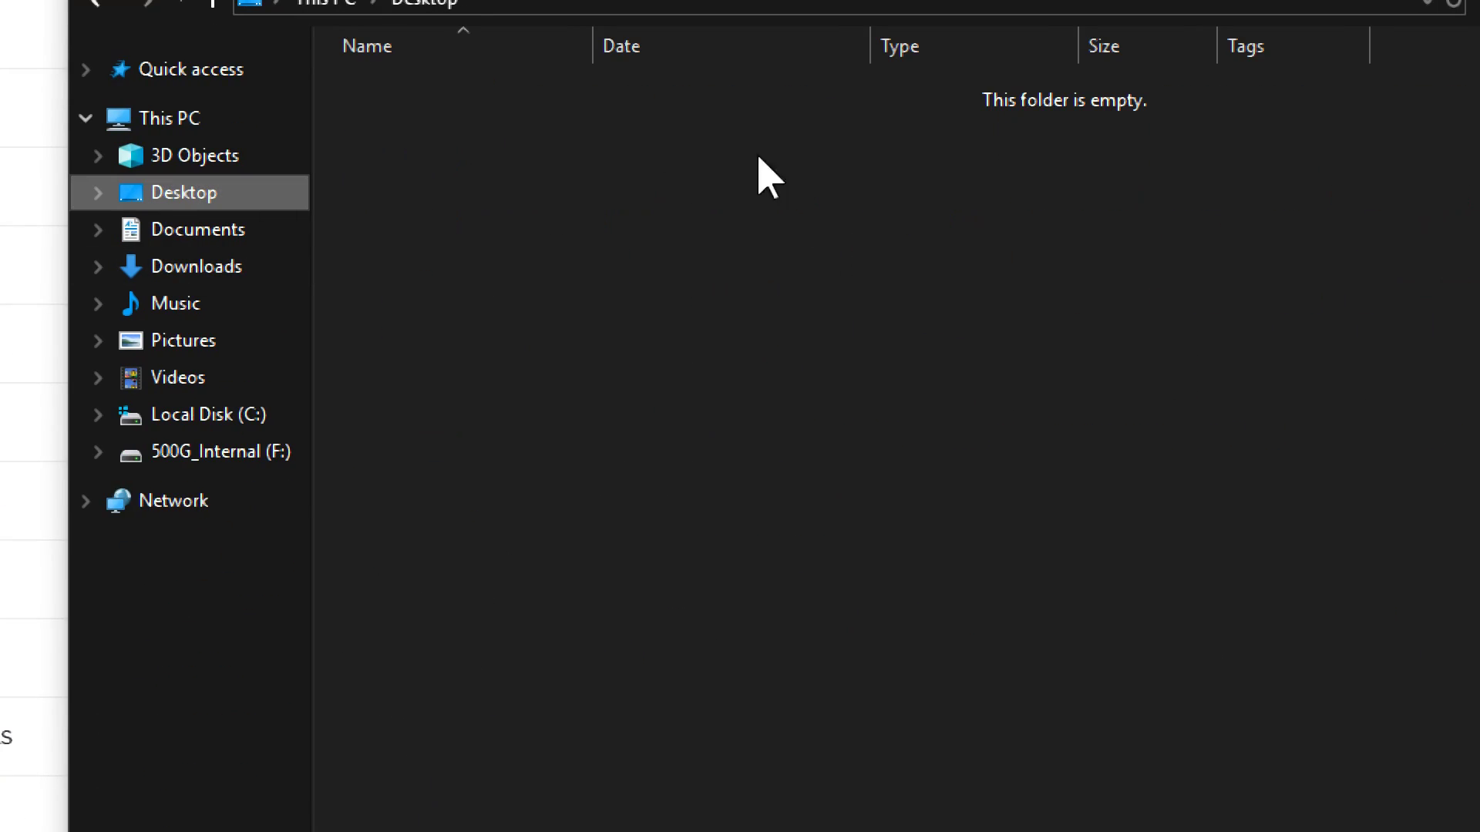
pyautogui.click(204, 269)
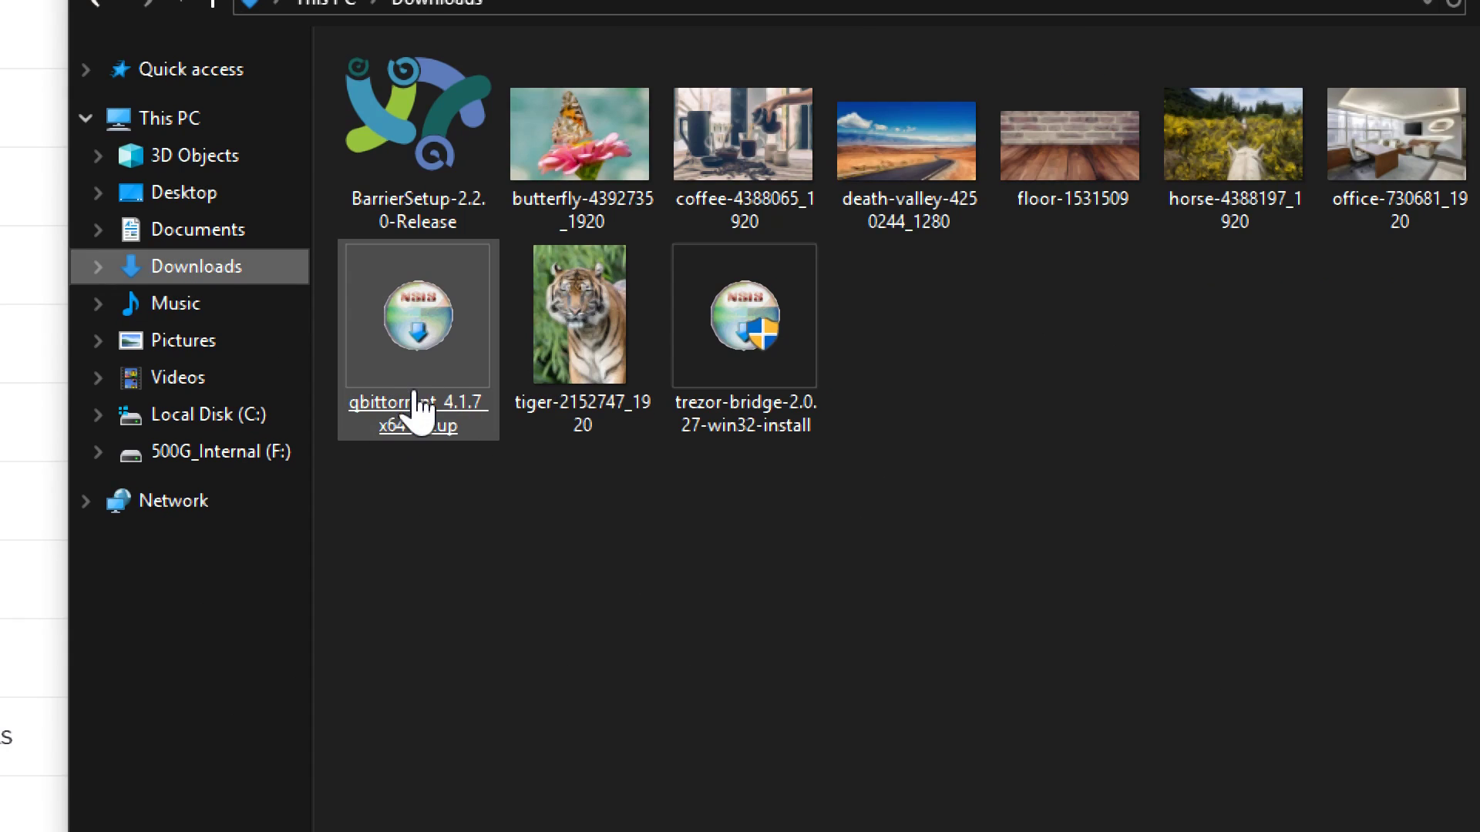
pyautogui.click(423, 420)
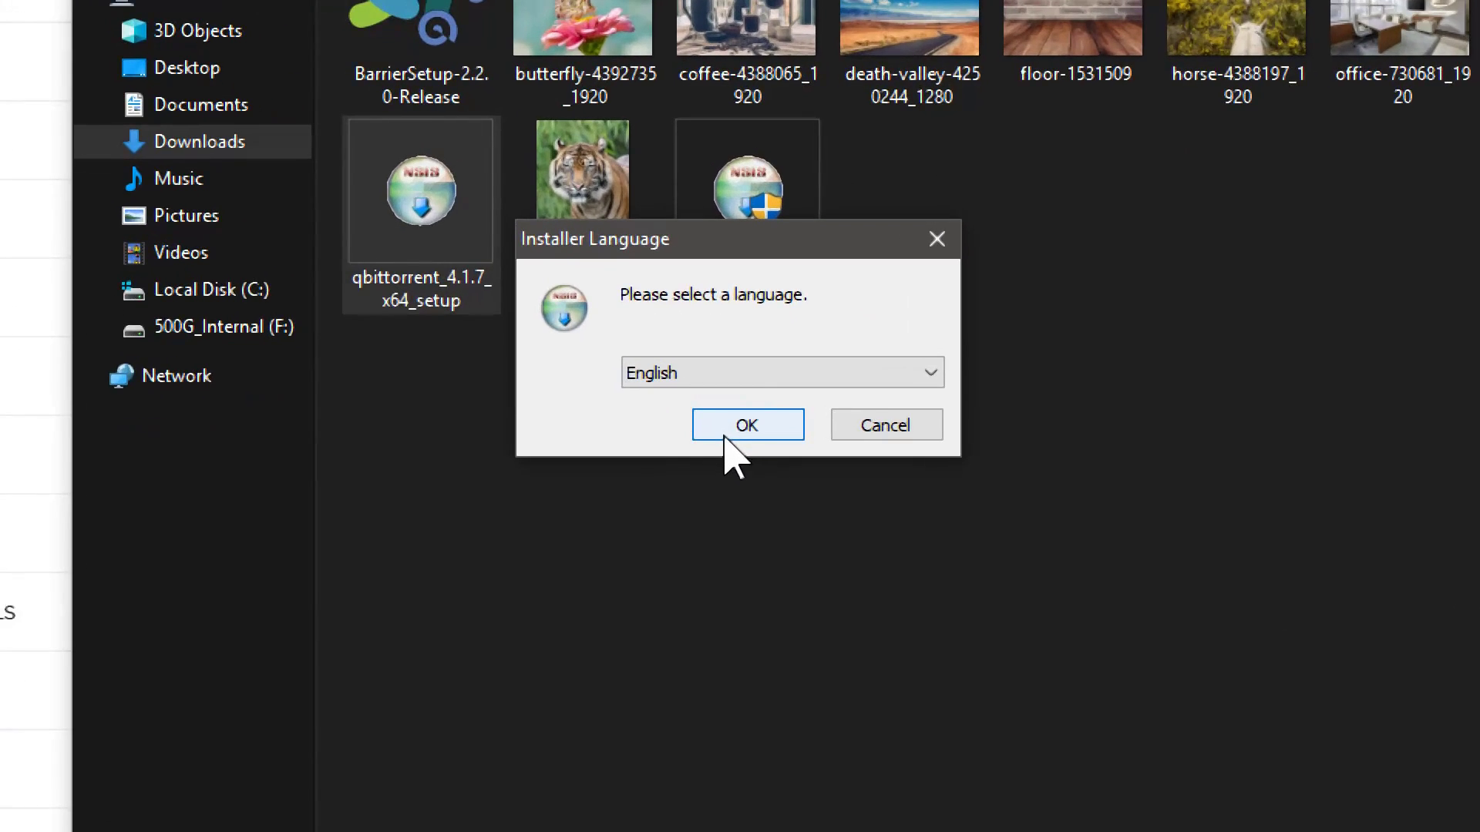
# Keep English as the installer language, accept the license and toggle the desktop shortcut component.
pyautogui.click(733, 430)
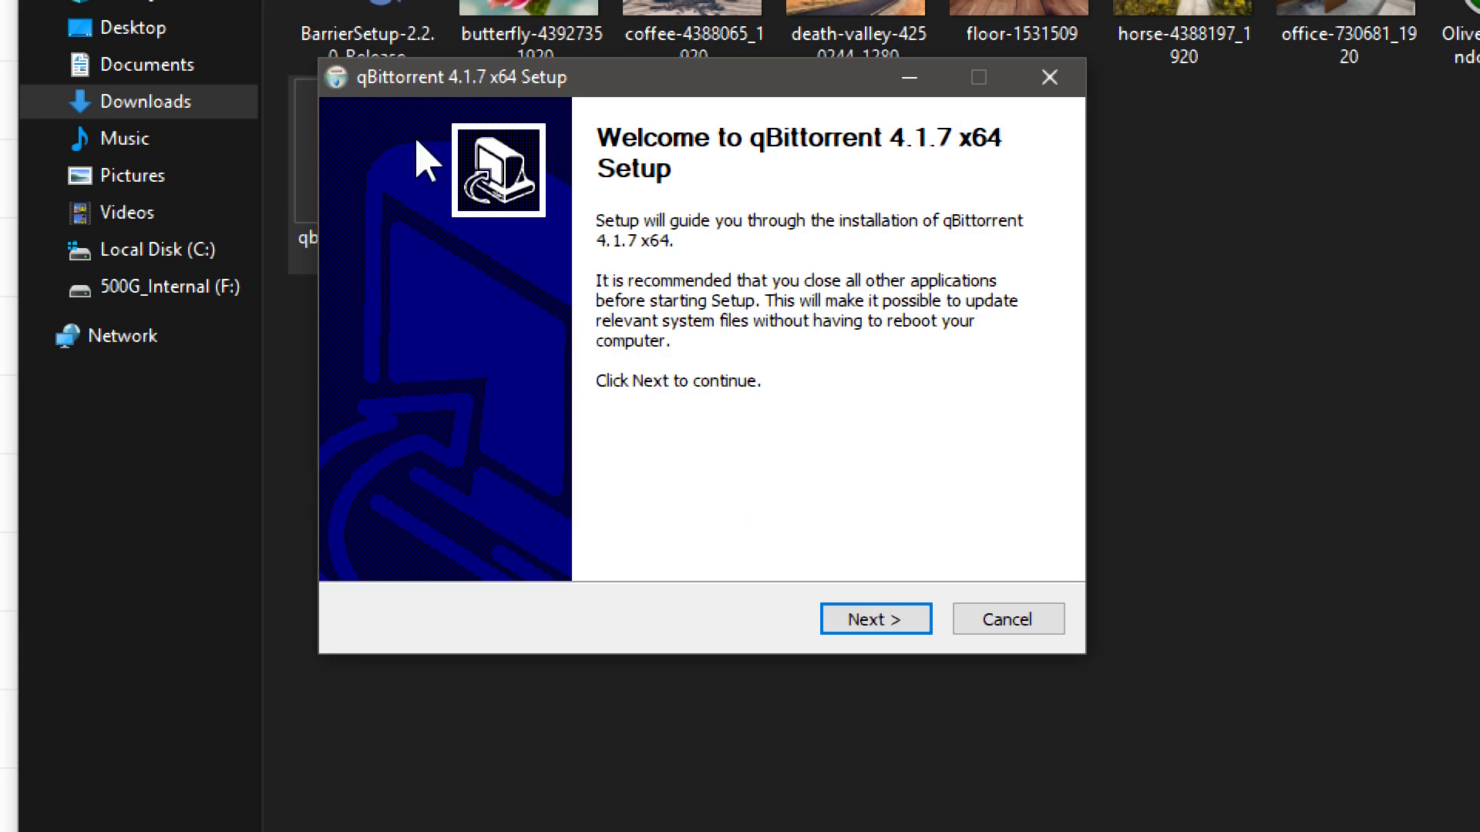
pyautogui.click(864, 627)
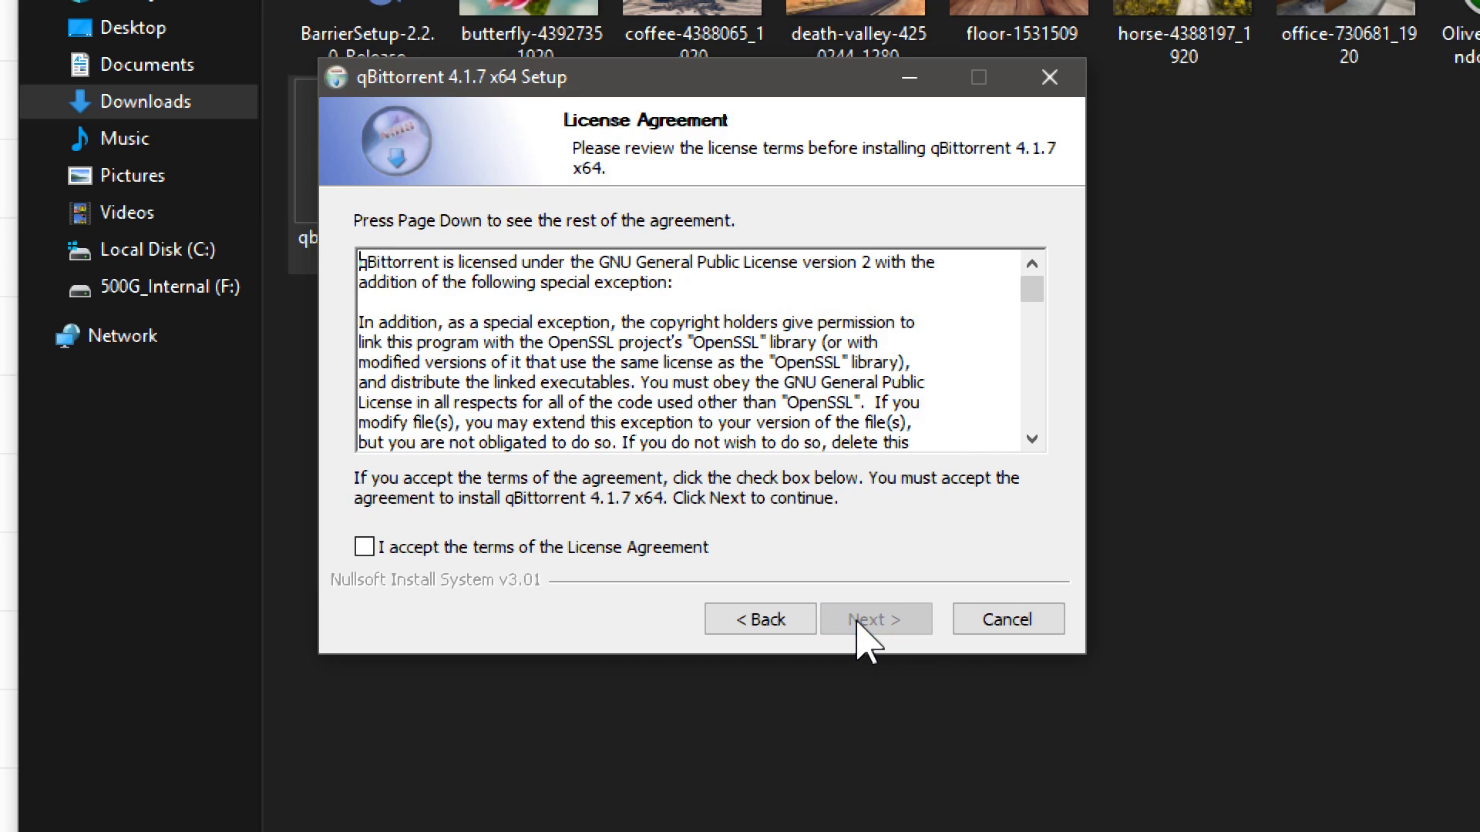
pyautogui.click(365, 548)
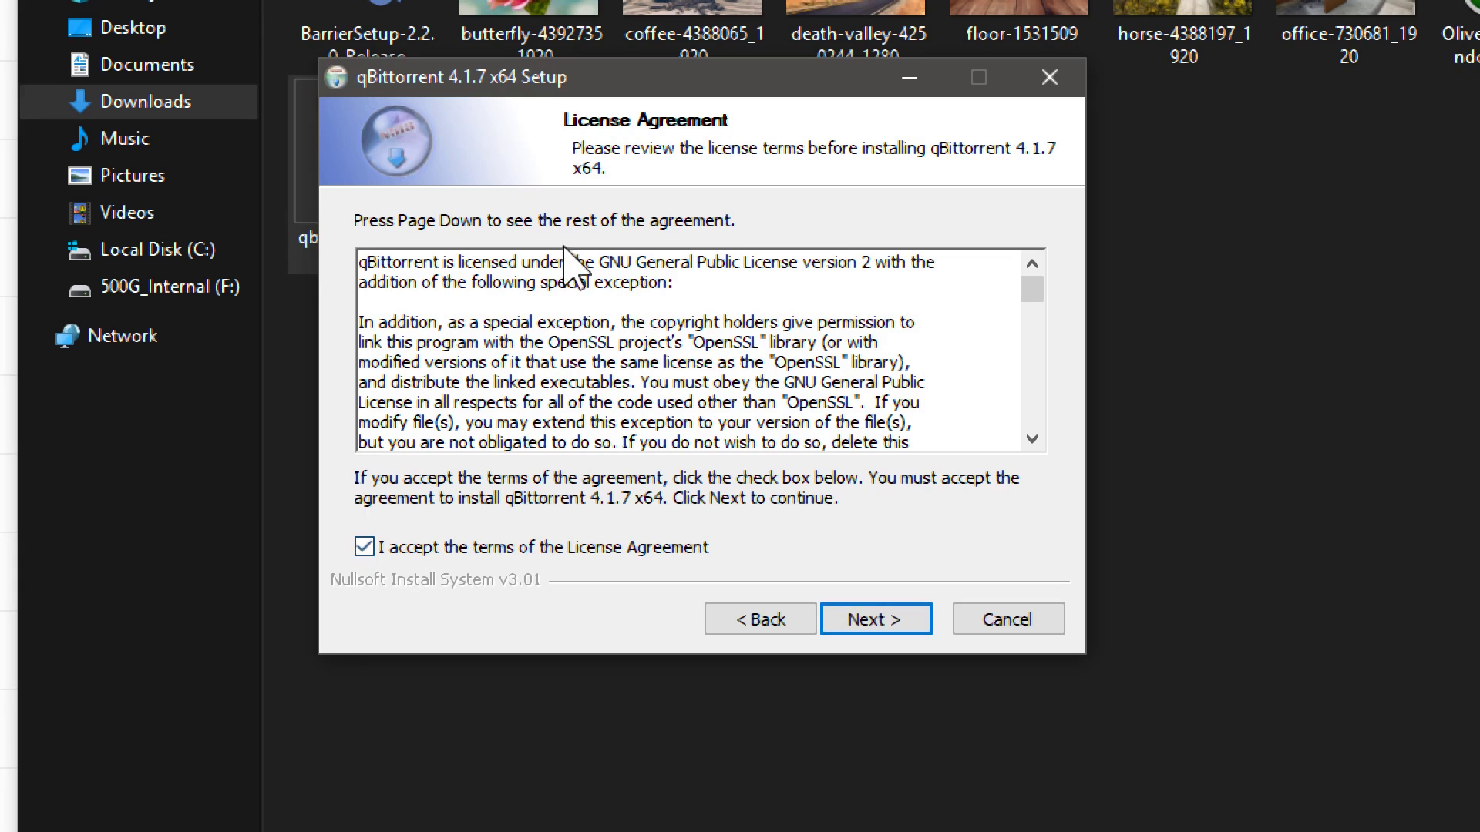
pyautogui.click(879, 623)
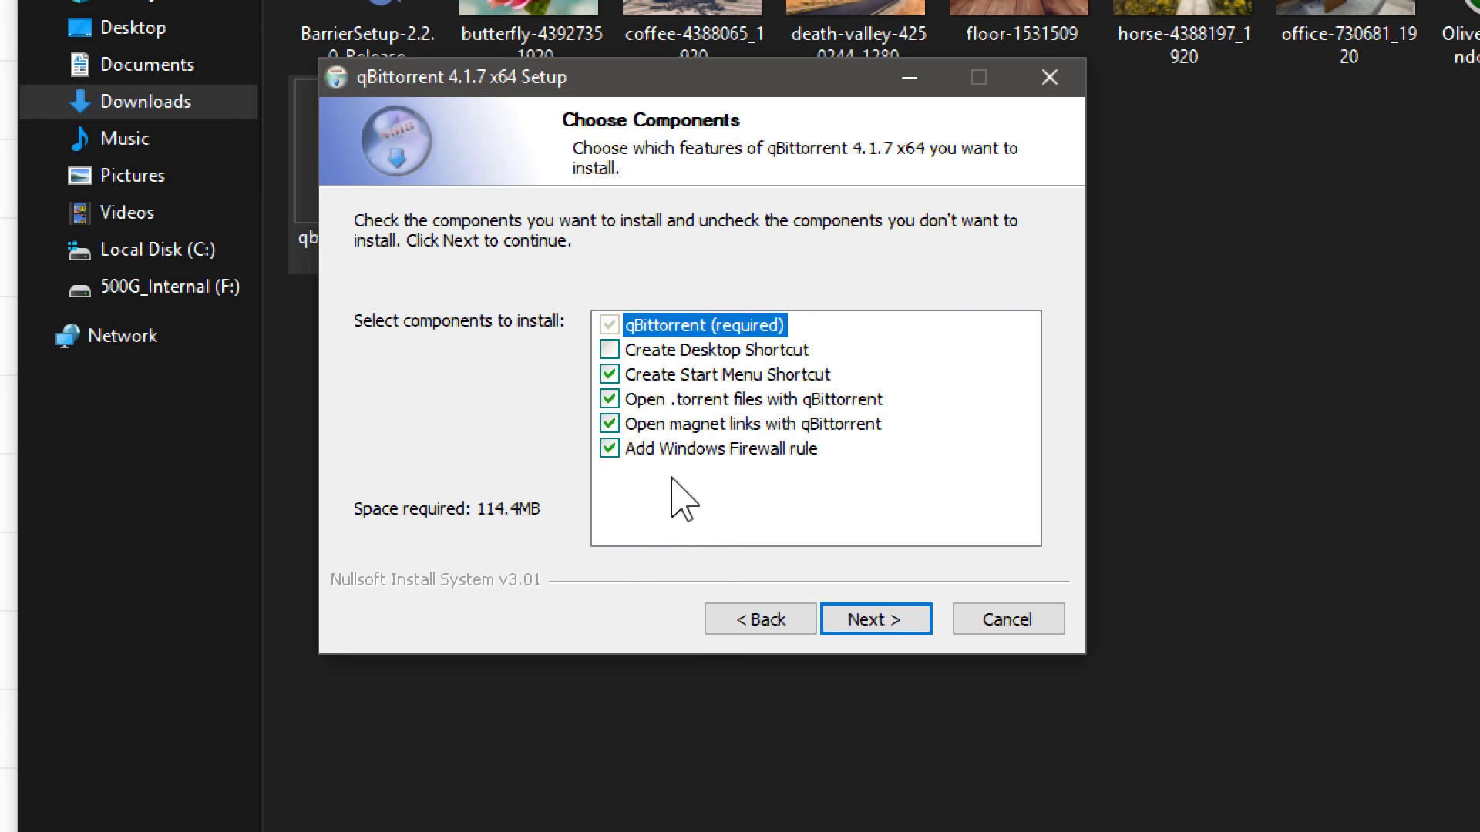
pyautogui.click(609, 351)
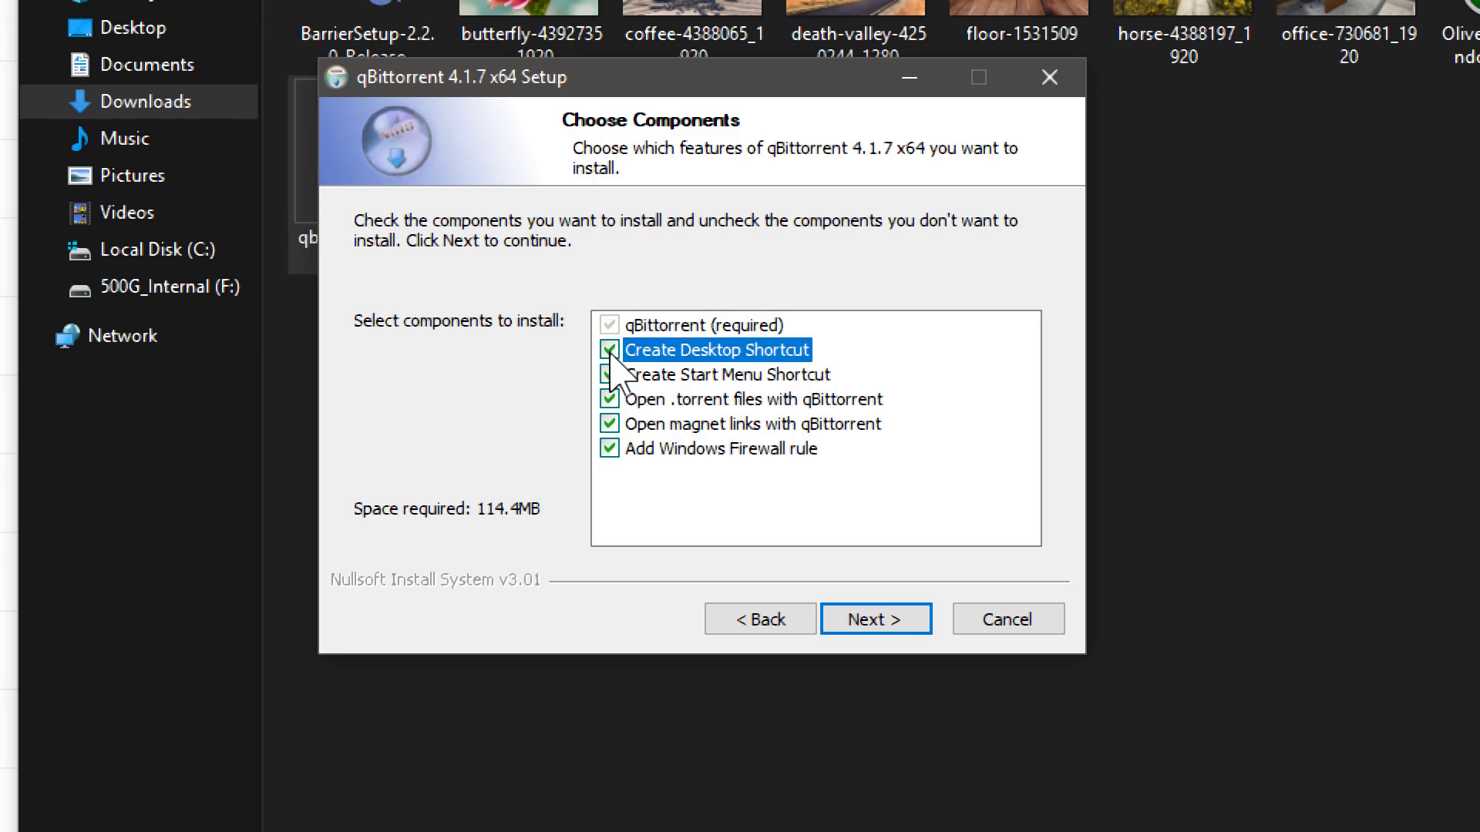
# Keep the default C:\Program Files\qBittorrent\ folder, install qBittorrent 4.1.7 and finish setup.
pyautogui.click(876, 624)
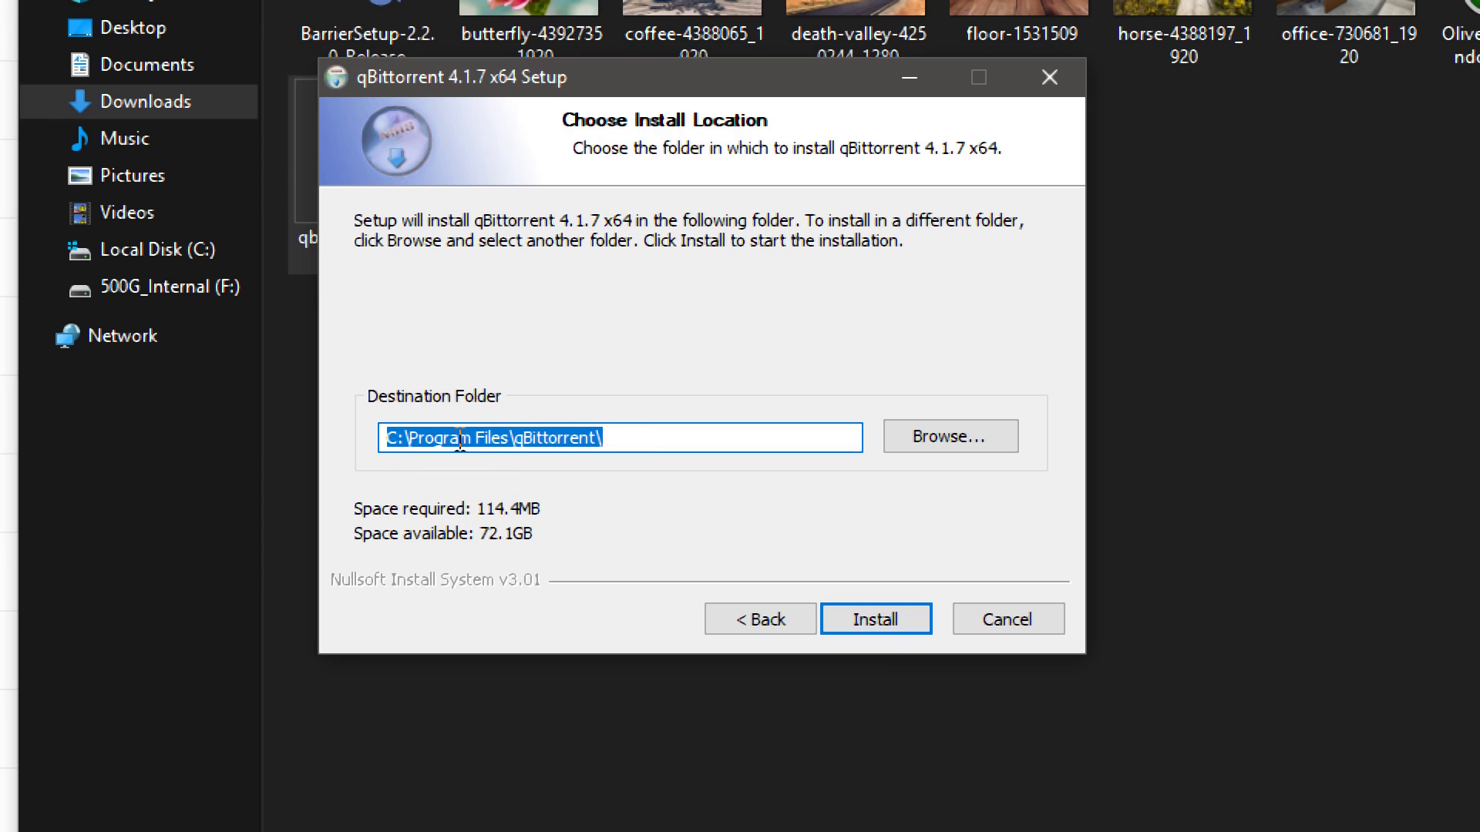
pyautogui.click(950, 436)
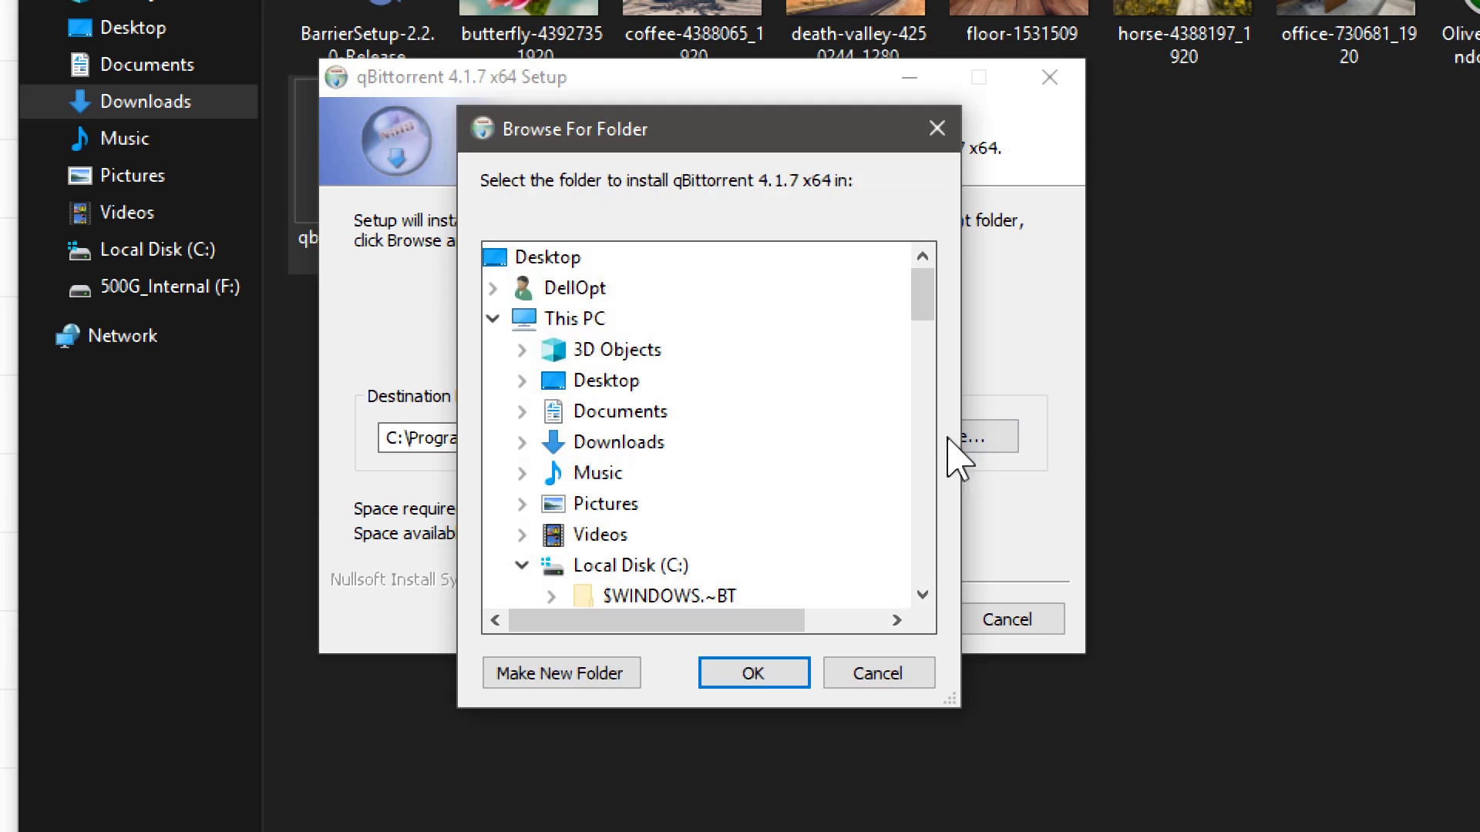
pyautogui.click(856, 672)
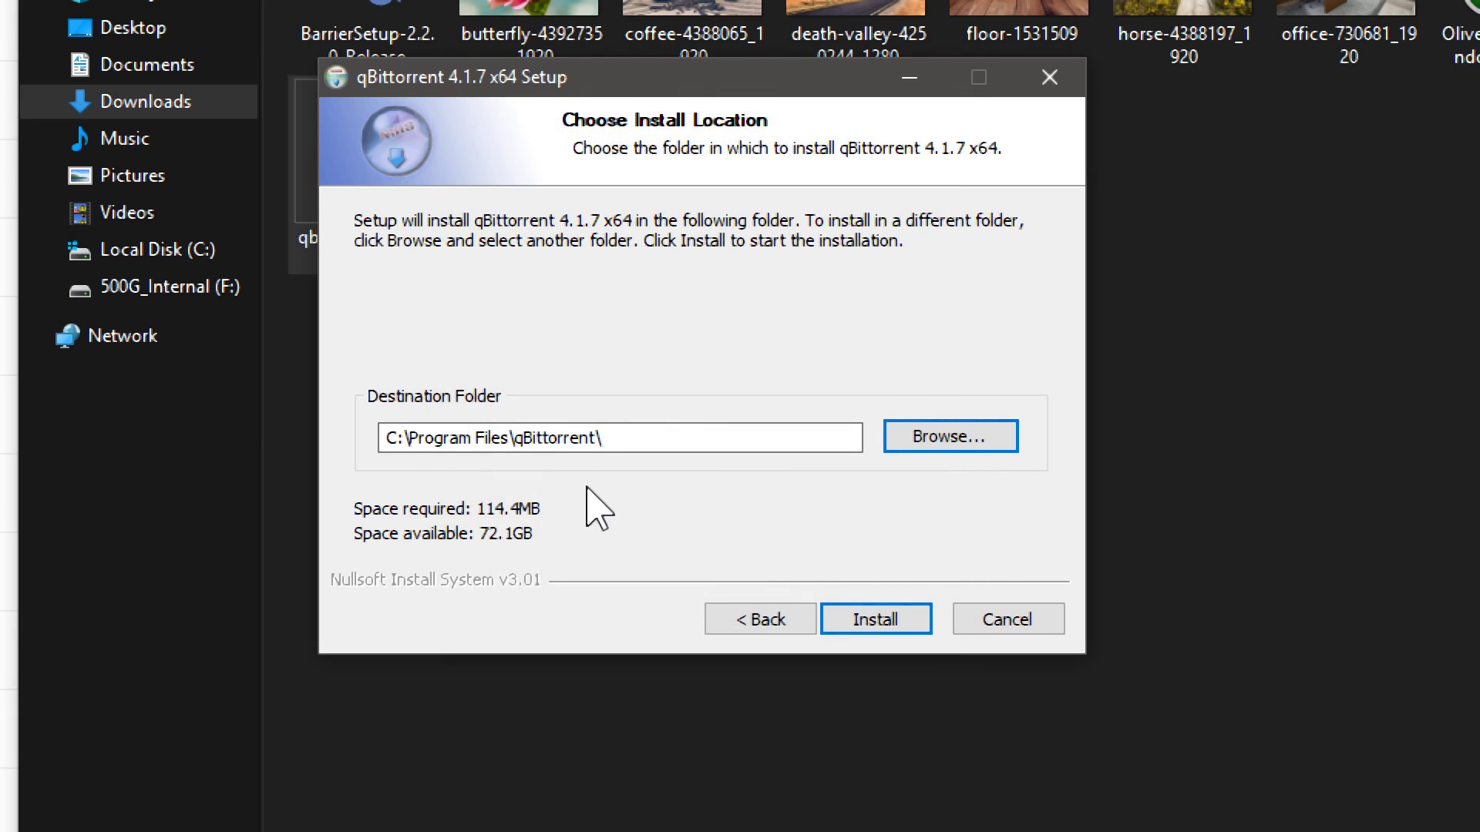
pyautogui.click(885, 619)
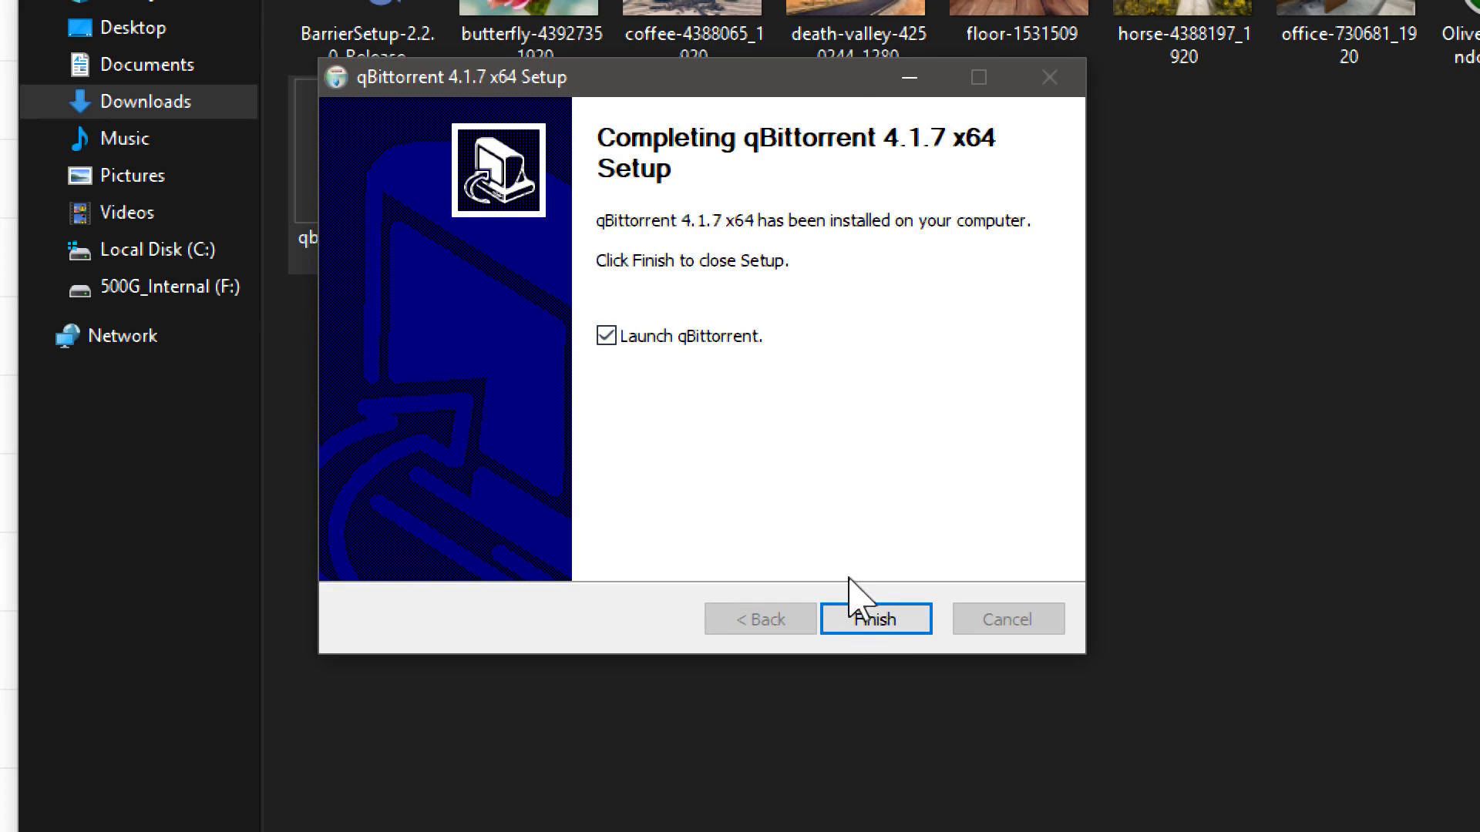
pyautogui.click(879, 623)
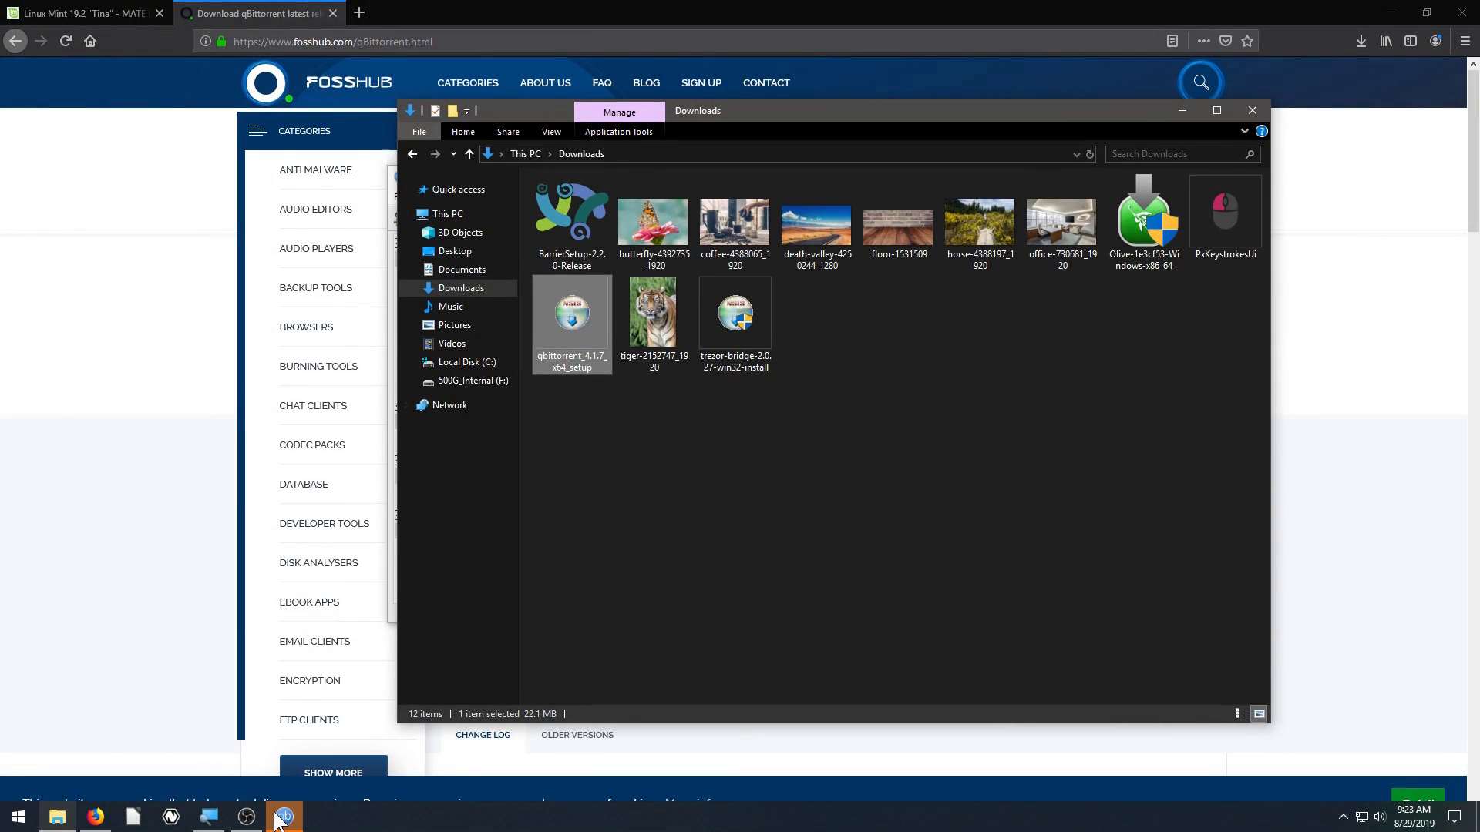
# Maximize qBittorrent and select the 2018-06-27-raspbian torrent, backing out of deleting it.
pyautogui.click(1038, 177)
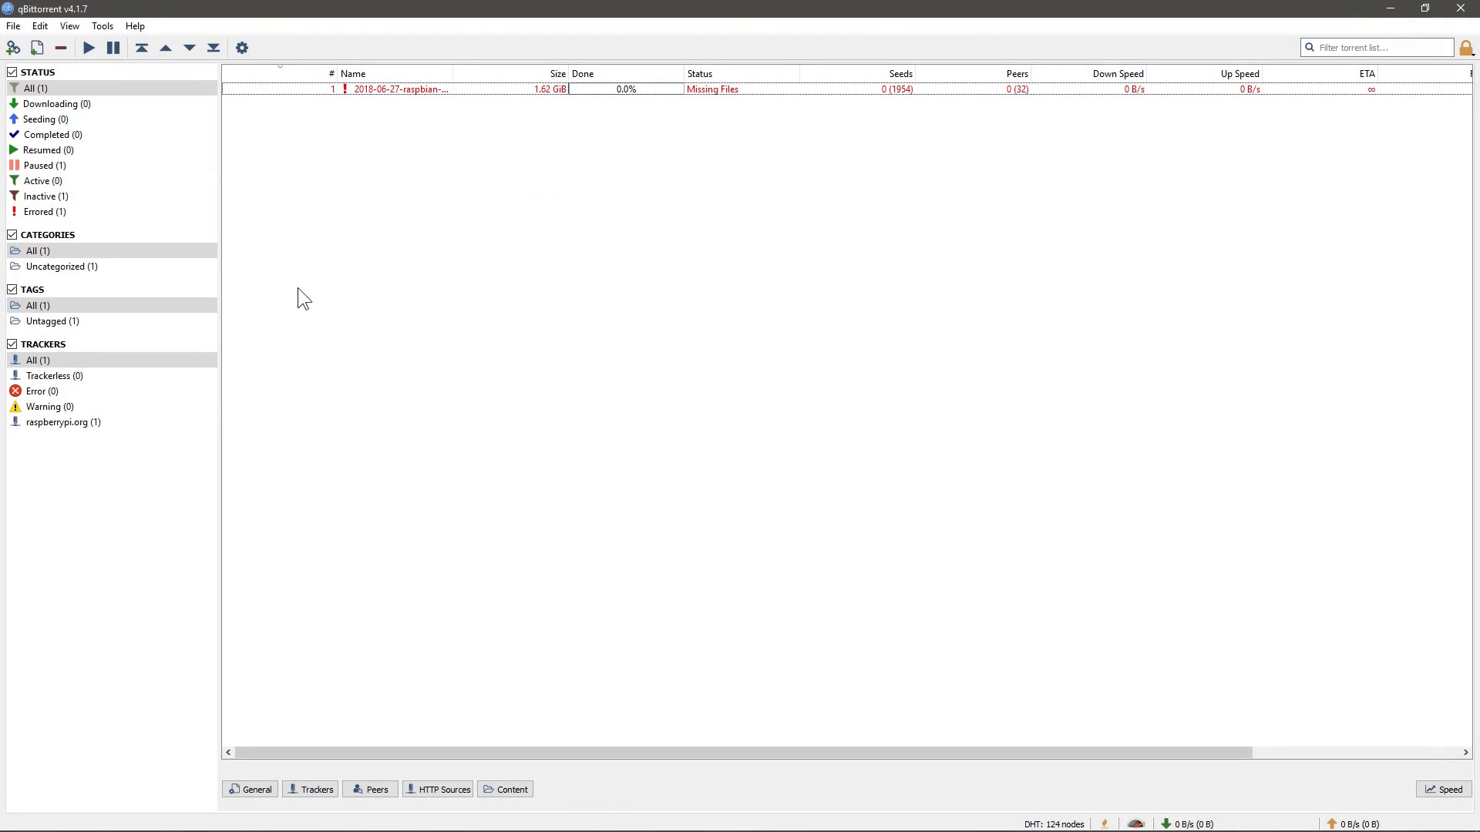
pyautogui.click(376, 89)
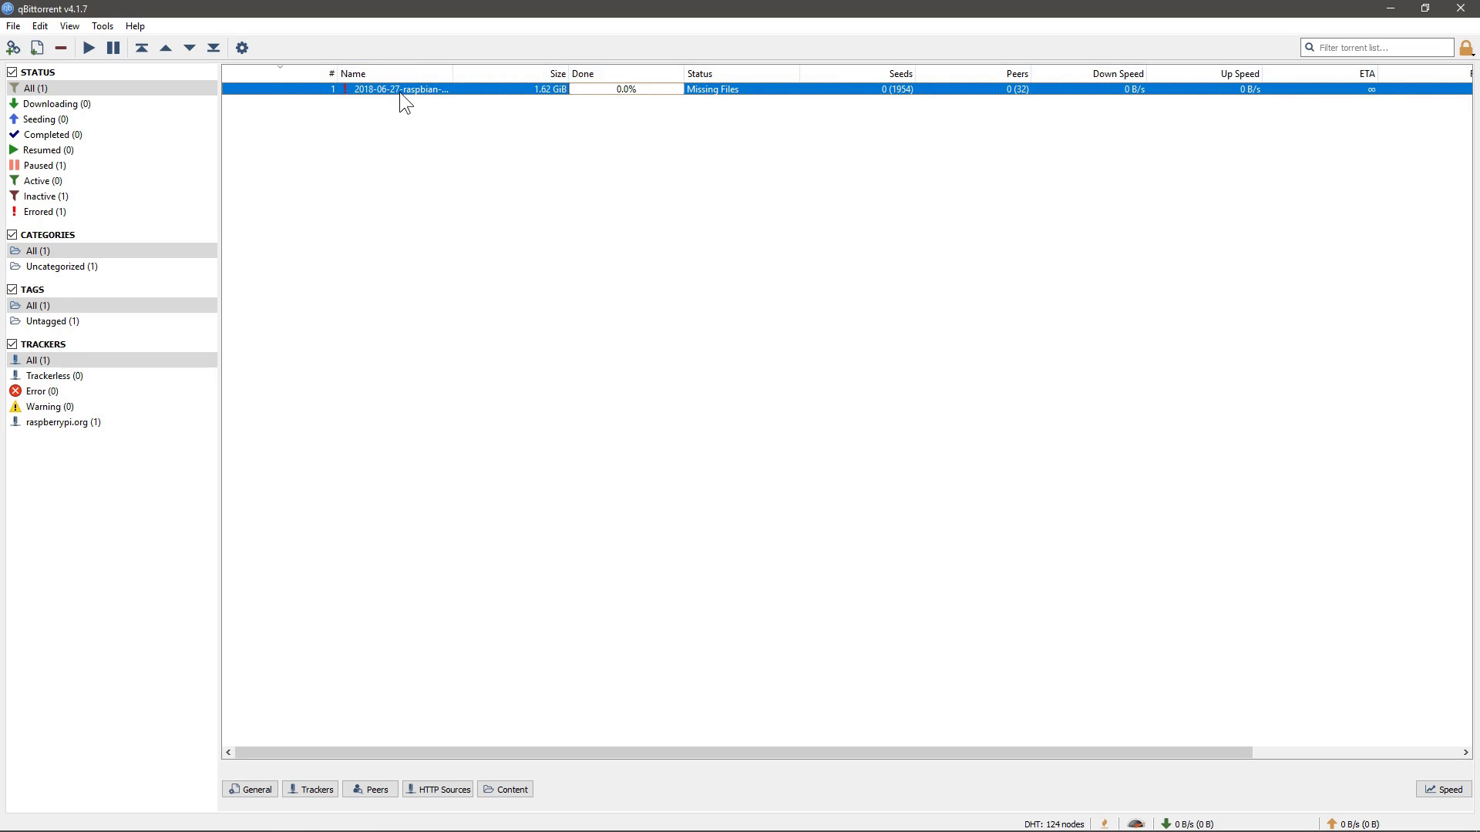
pyautogui.rightClick(389, 90)
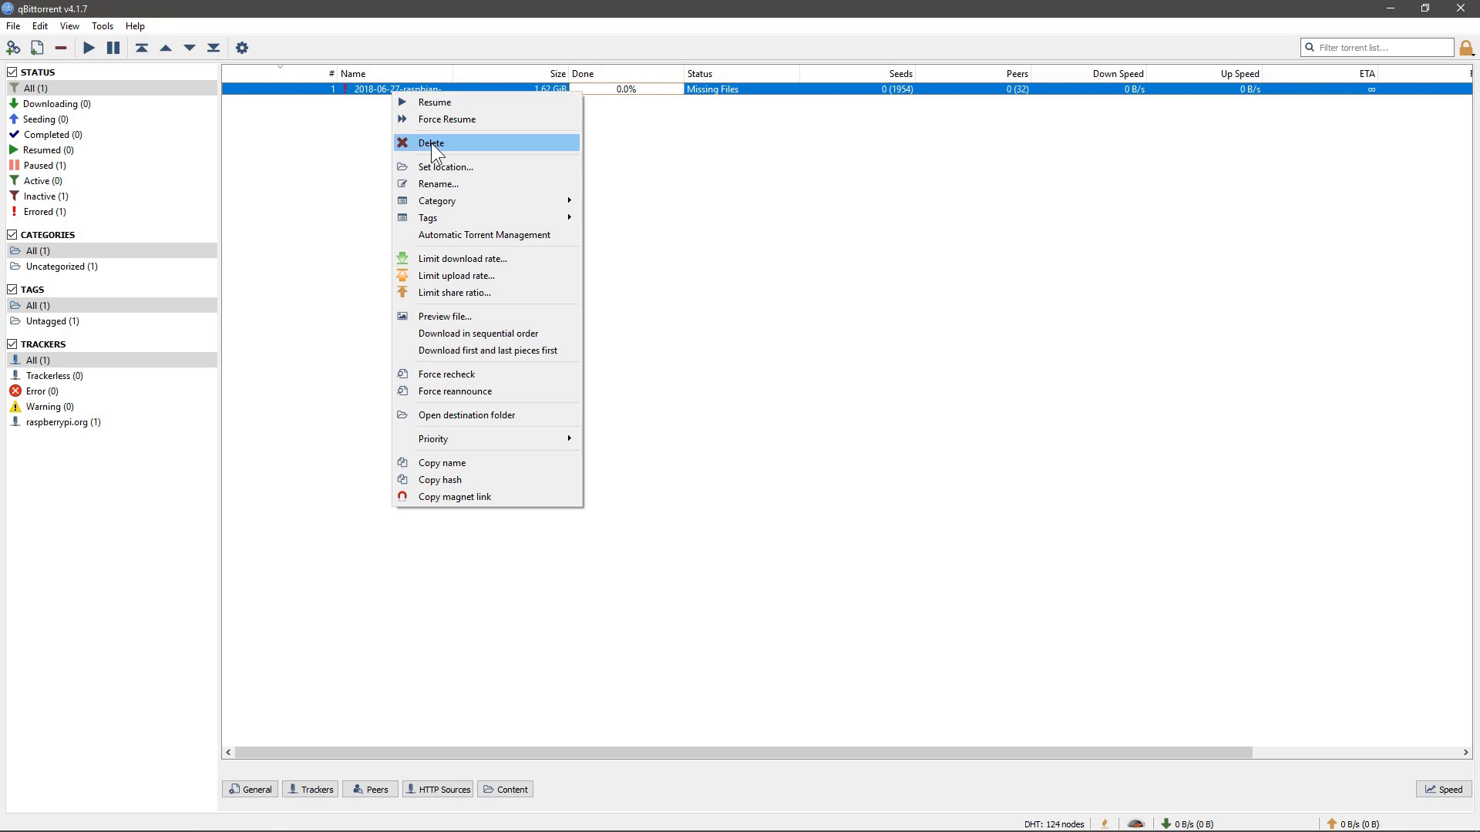
pyautogui.click(432, 143)
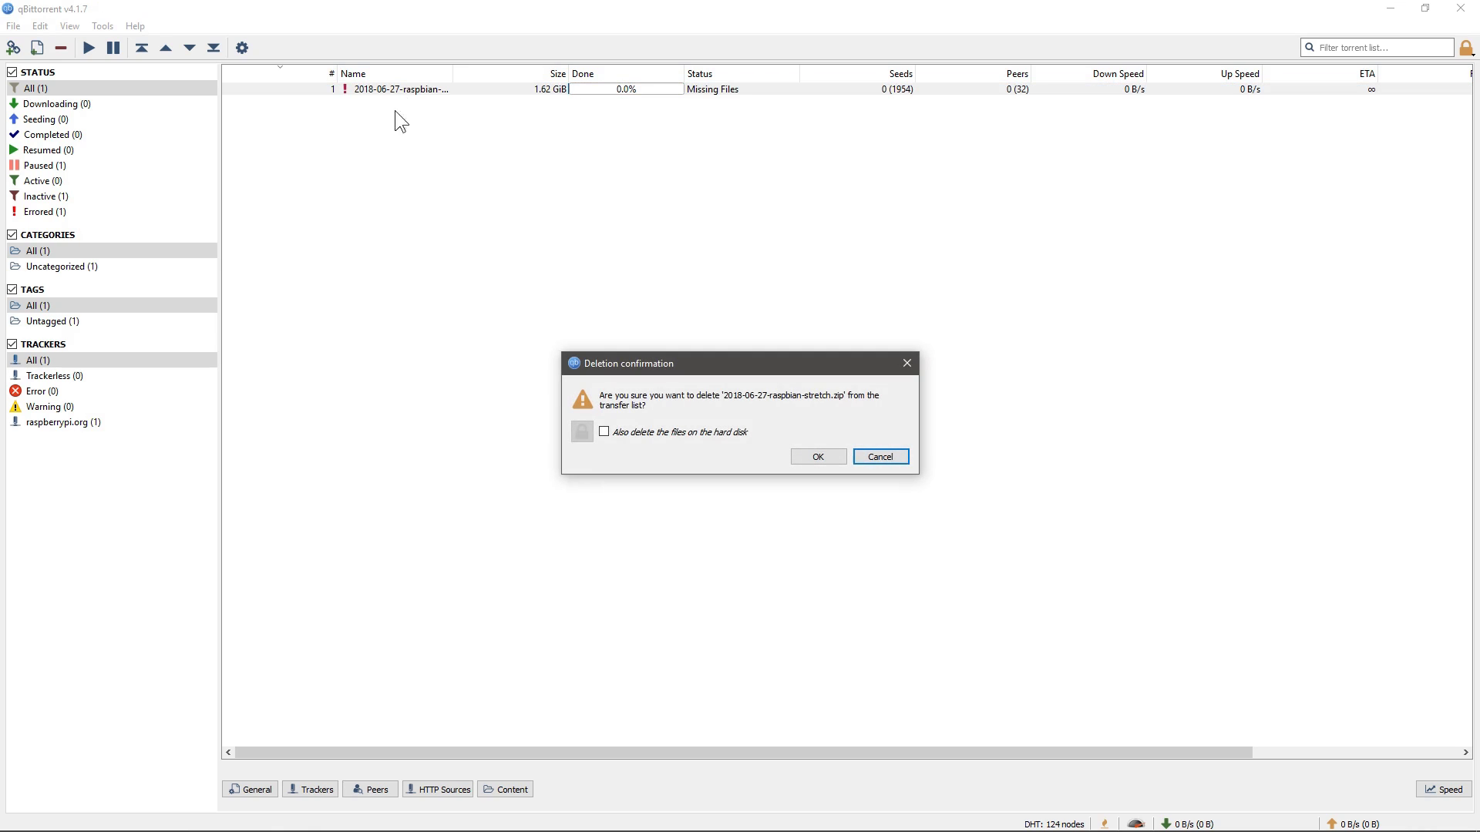
pyautogui.click(871, 460)
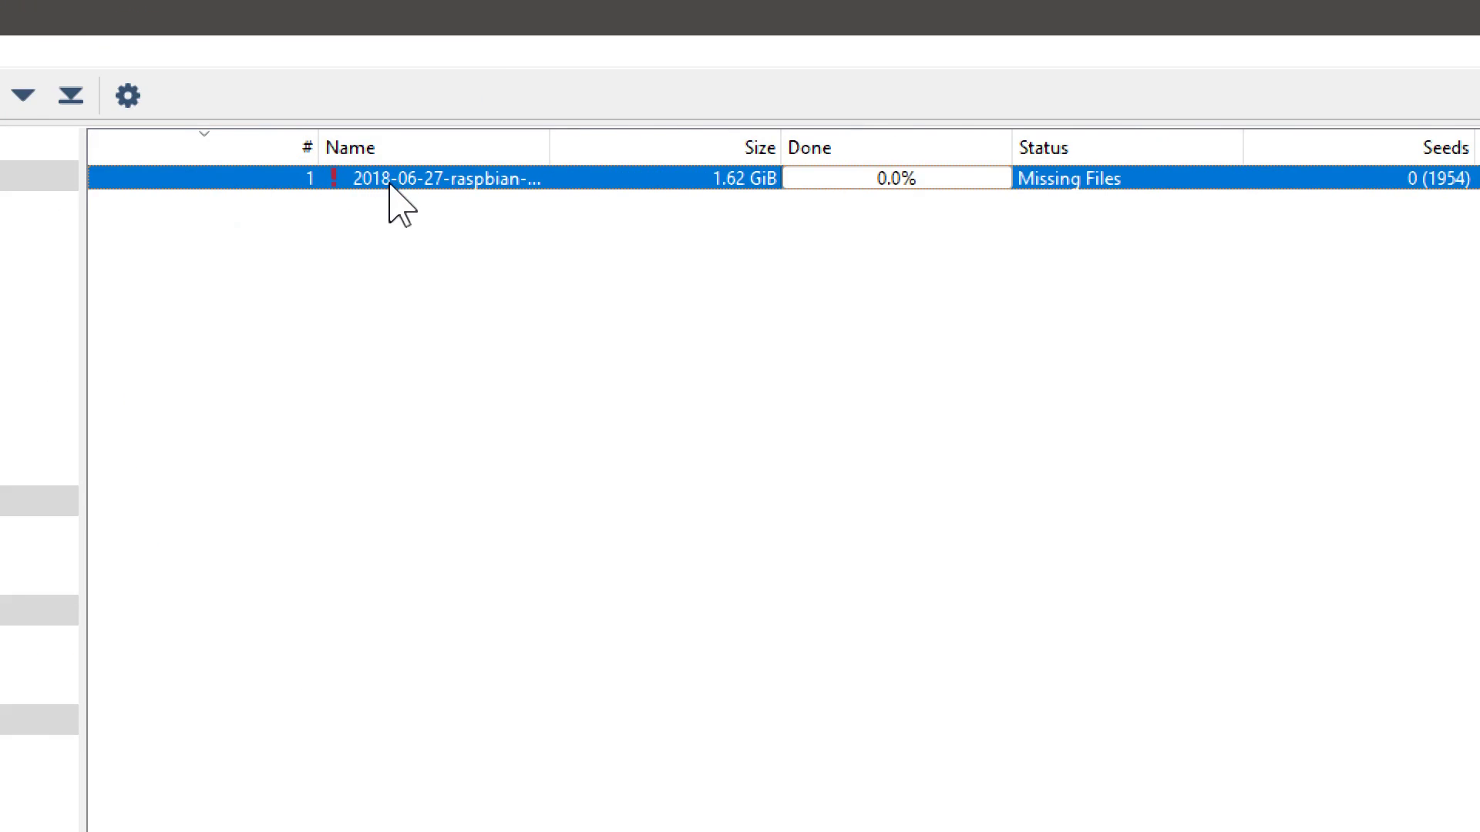
# Delete the 2018-06-27-raspbian-stretch.zip torrent, confirming with OK, and return to Firefox.
pyautogui.rightClick(388, 178)
pyautogui.click(463, 283)
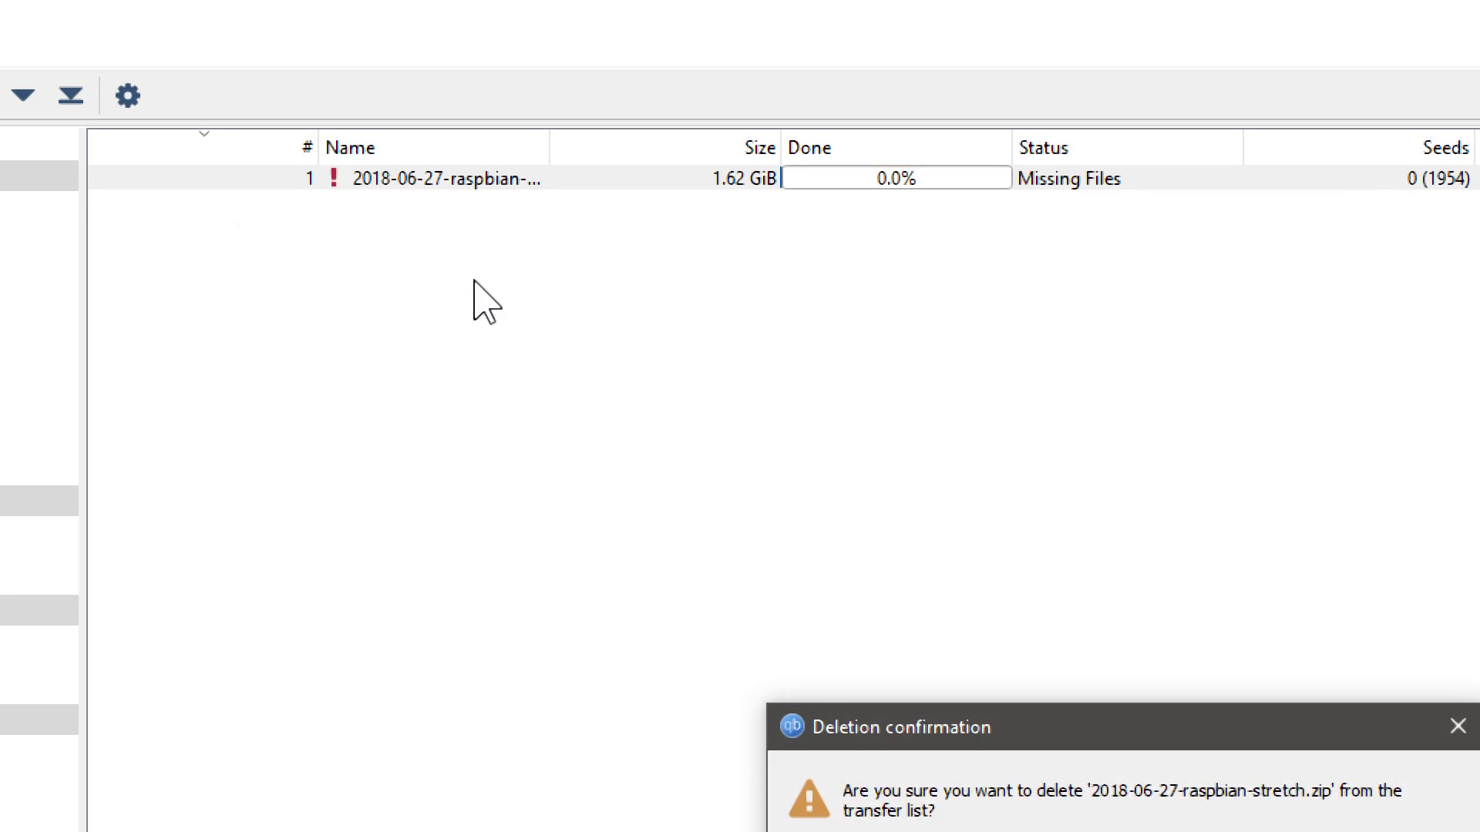
pyautogui.click(1047, 695)
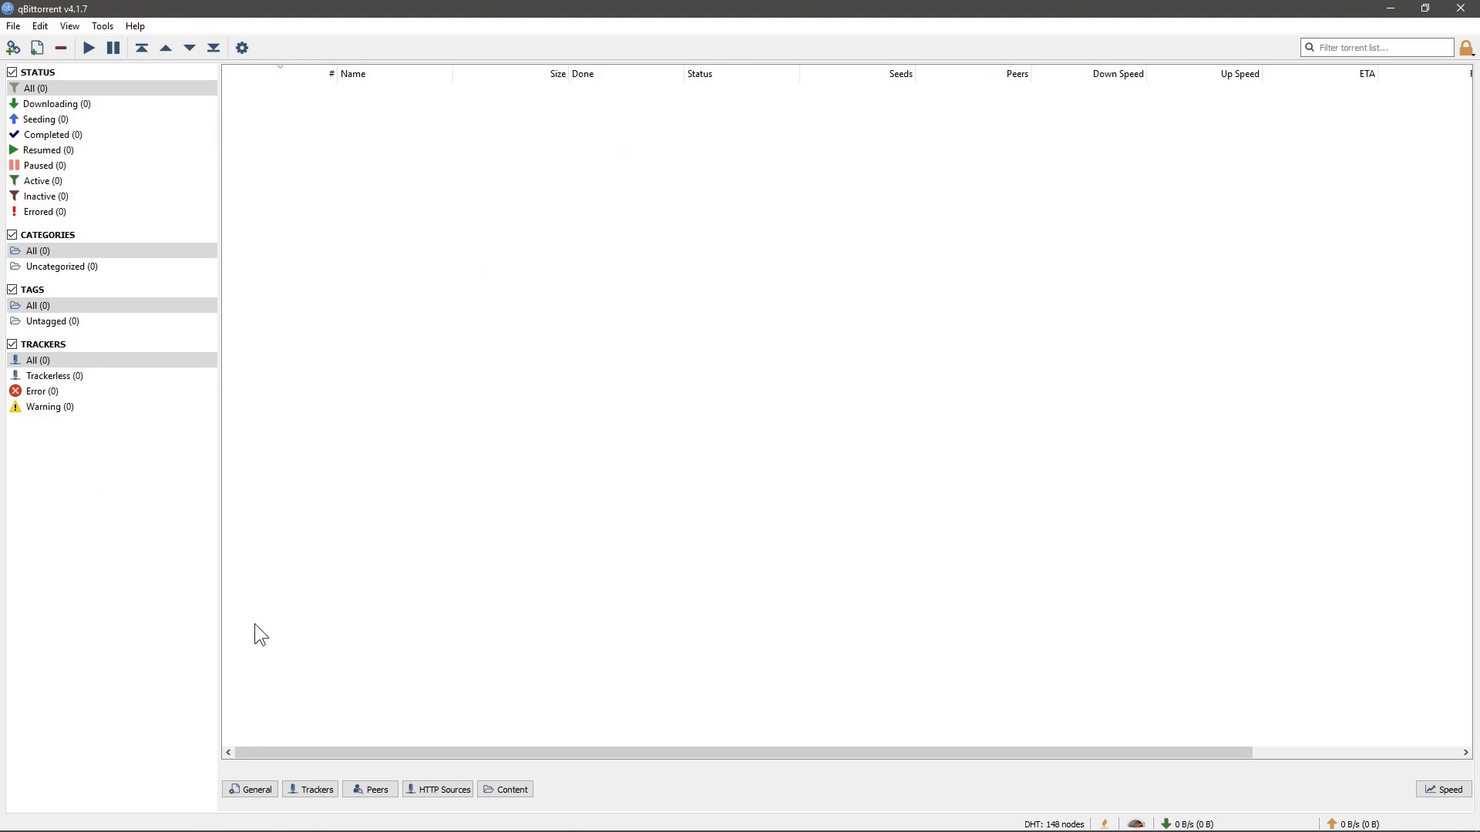
pyautogui.click(94, 817)
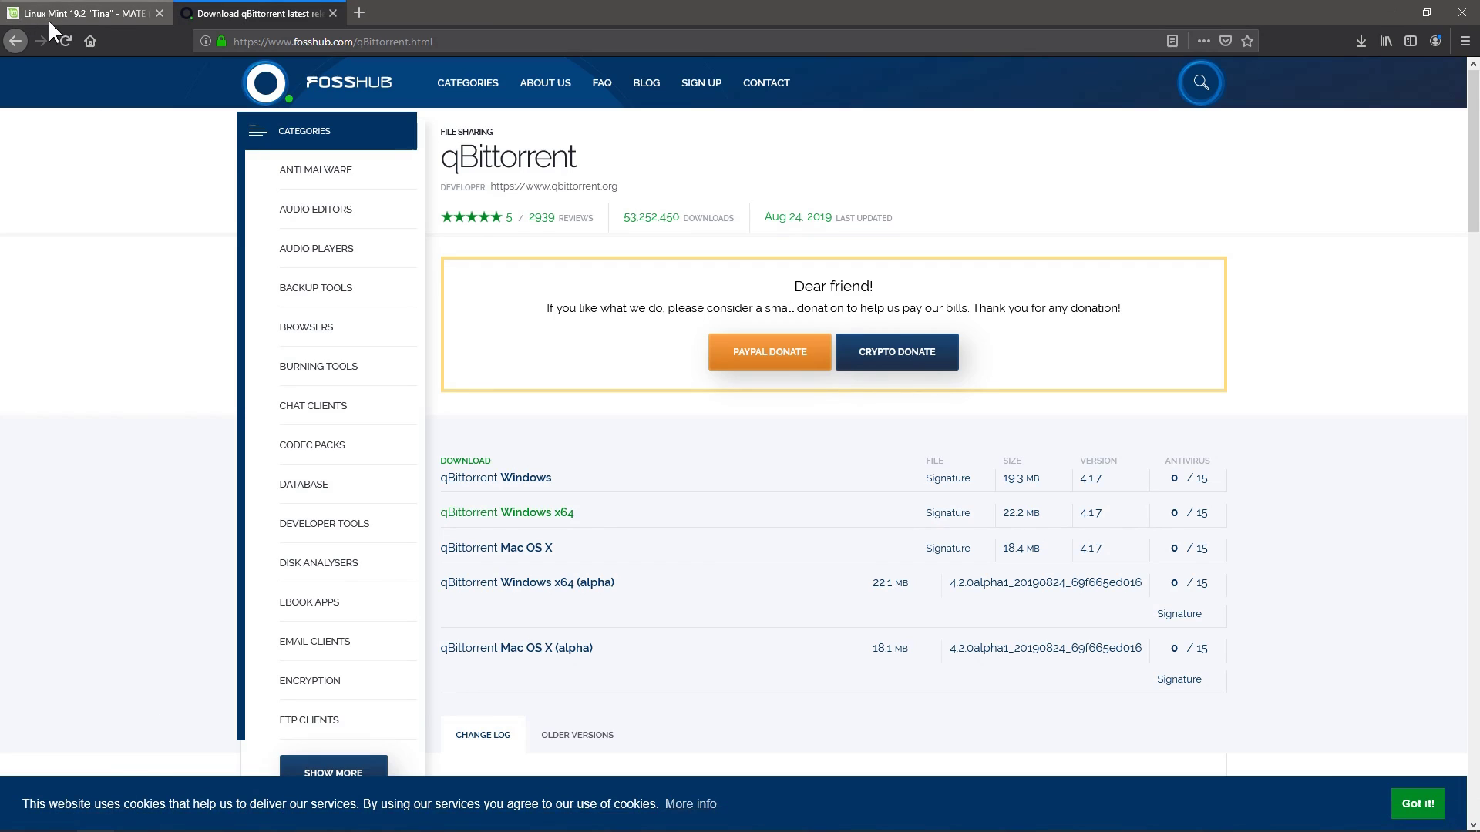
# Open the Linux Mint 19.2 MATE 64-bit torrent link with qBittorrent, the default program.
pyautogui.click(50, 22)
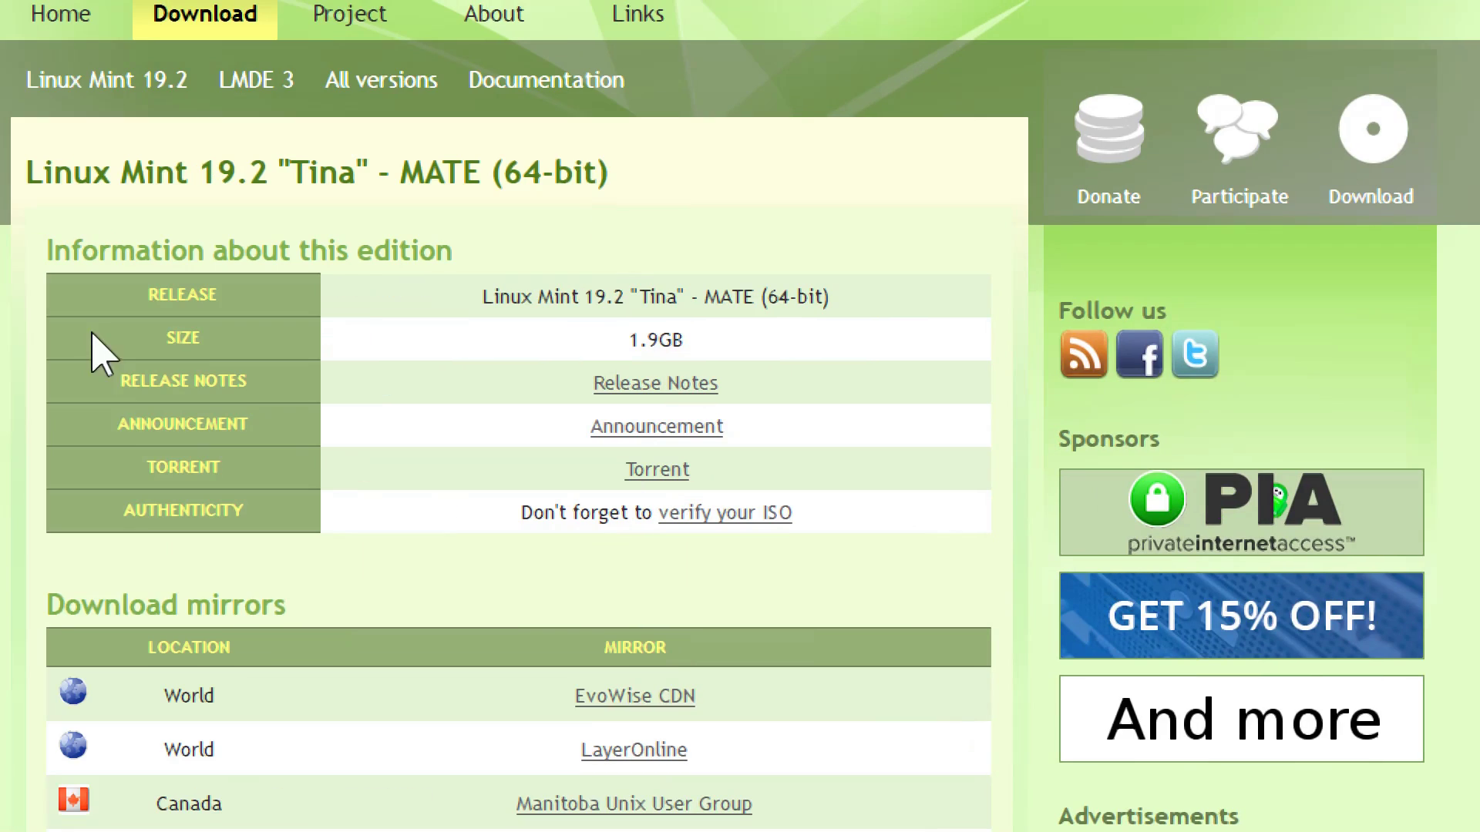
pyautogui.click(642, 477)
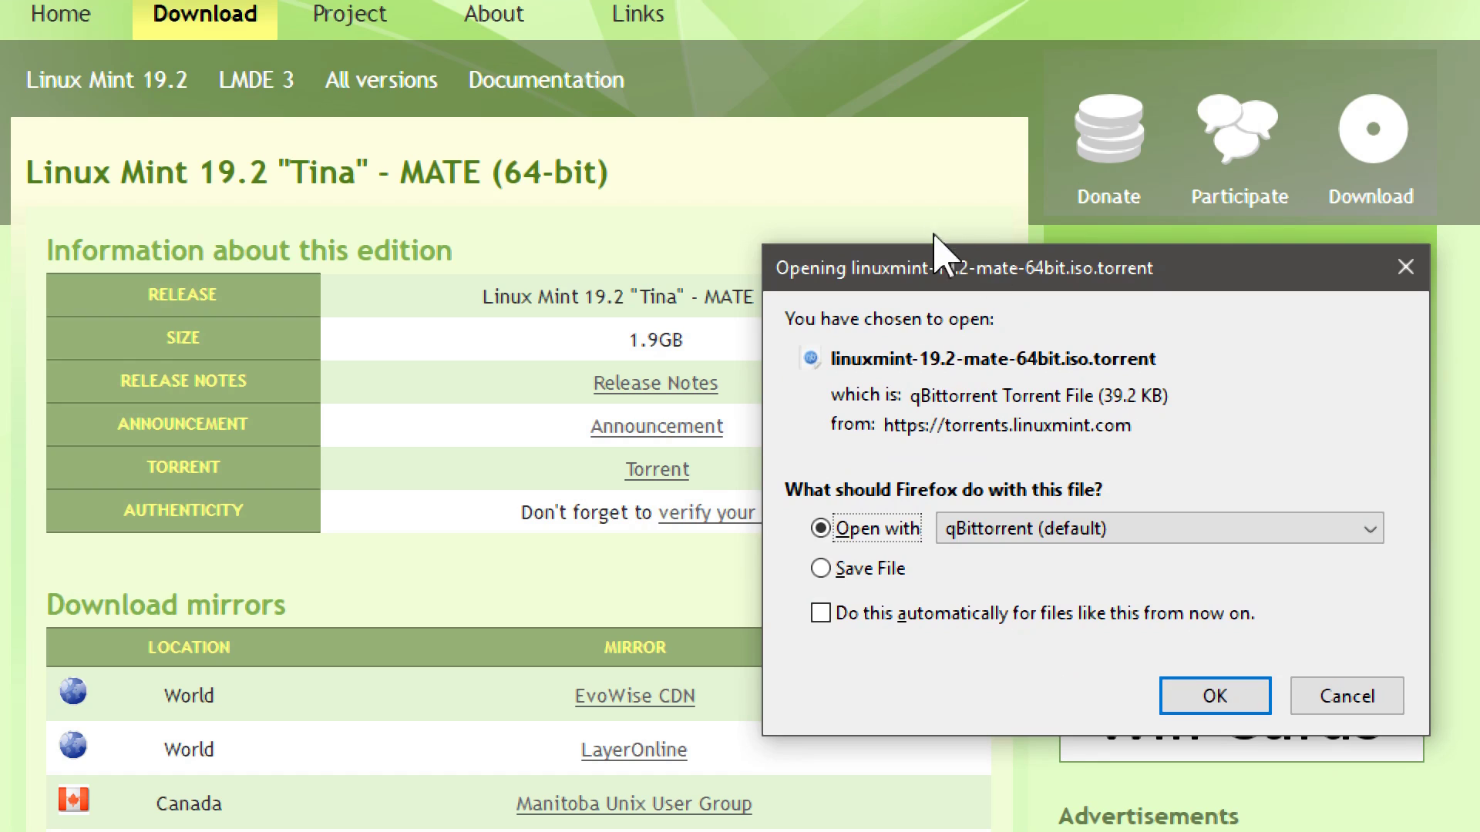
pyautogui.moveTo(940, 250); pyautogui.dragTo(582, 159)
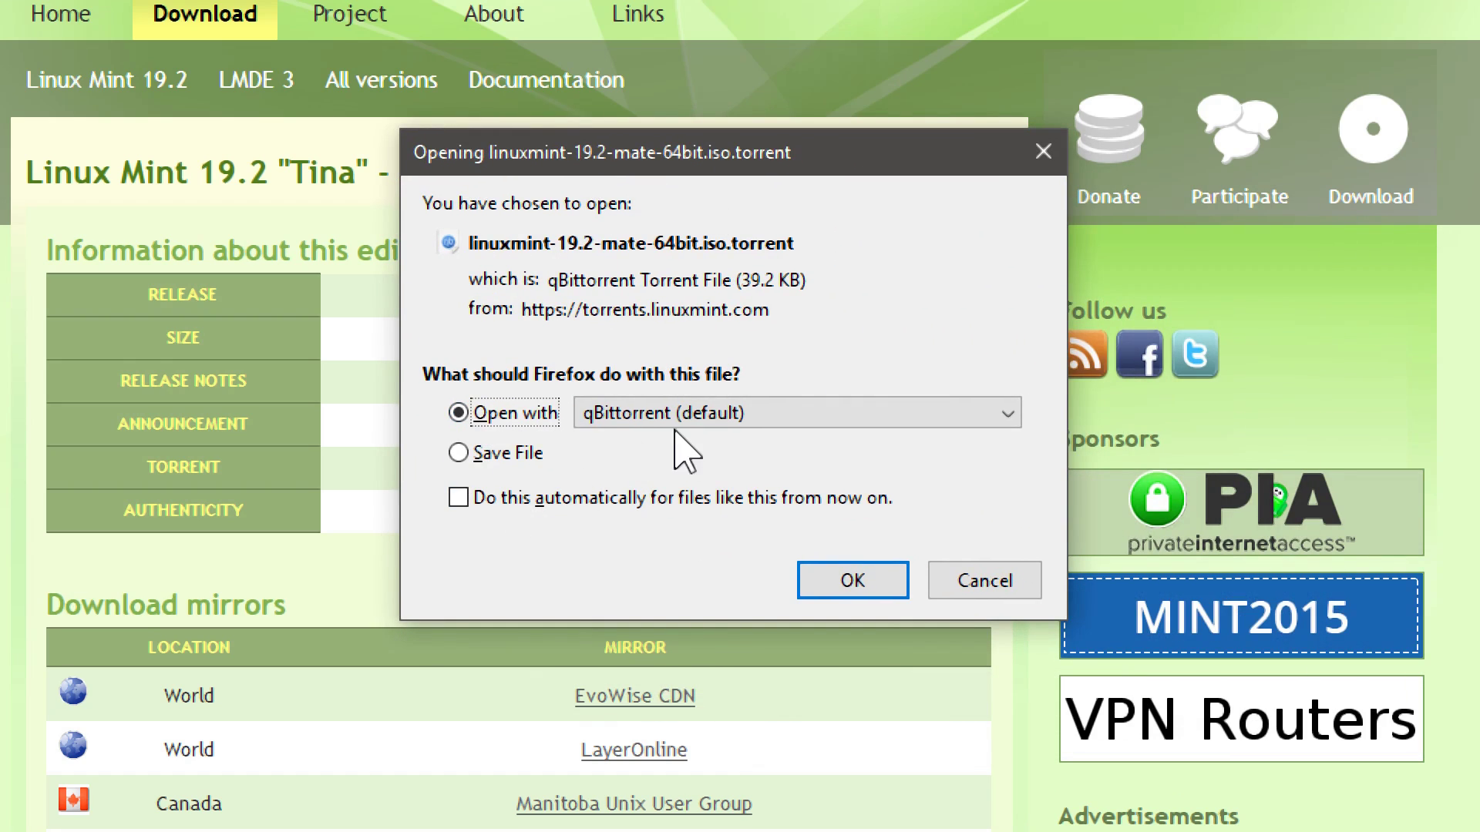
pyautogui.click(621, 438)
pyautogui.click(617, 443)
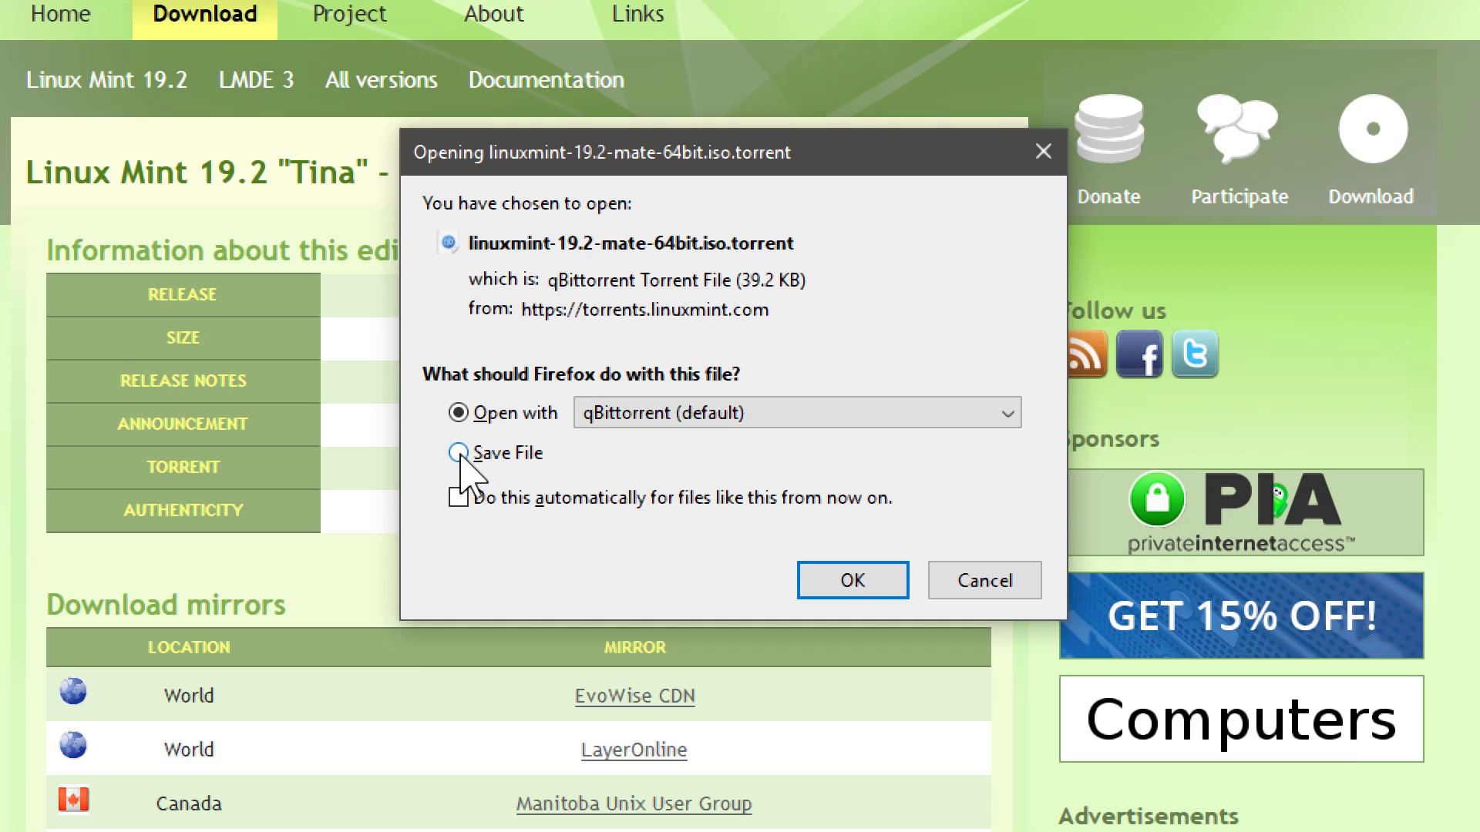
pyautogui.click(855, 584)
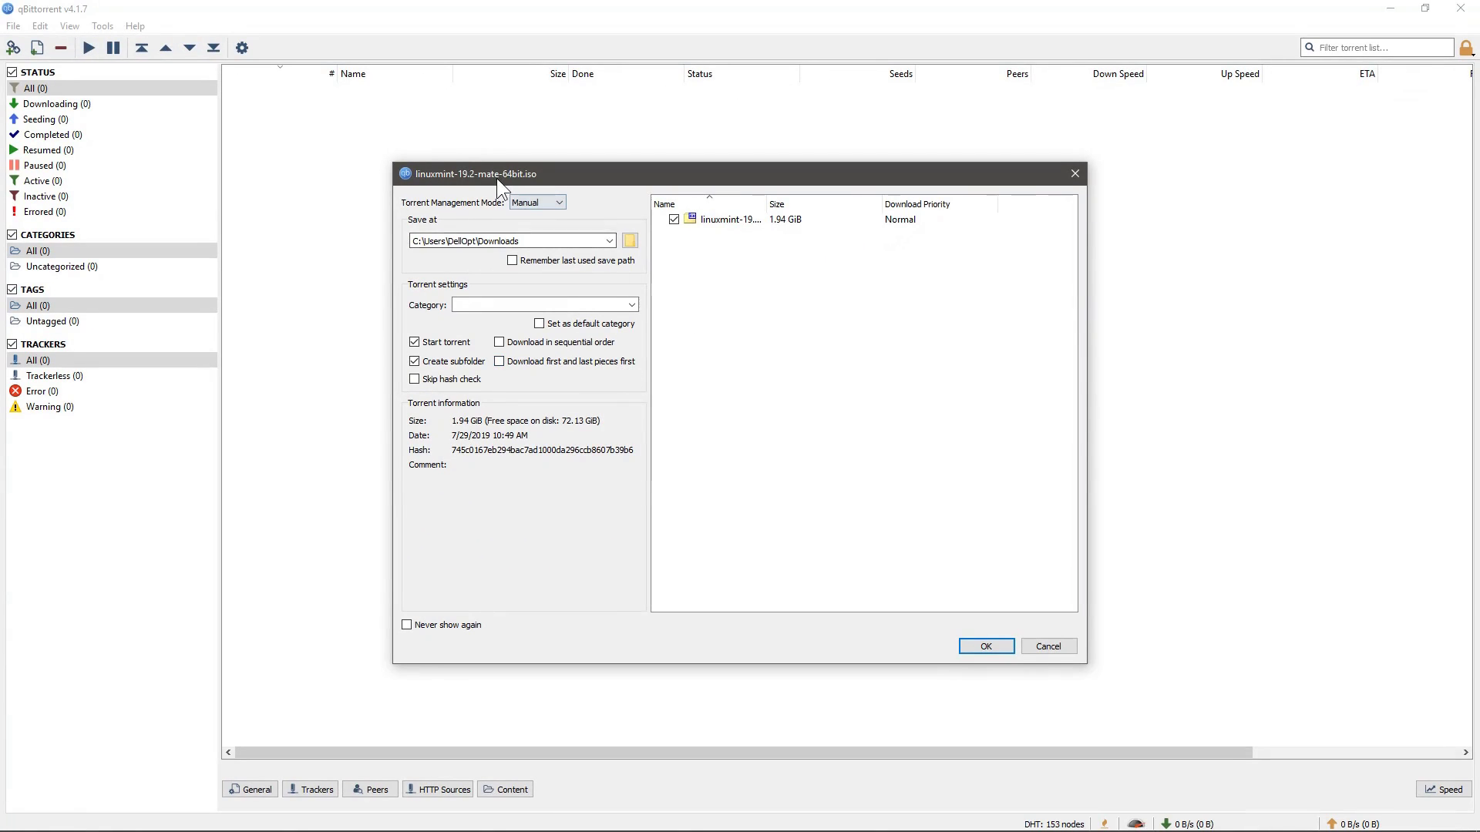
# Confirm the linuxmint-19.2-mate-64bit.iso torrent with the Downloads save path and Start torrent ticked.
pyautogui.moveTo(498, 179); pyautogui.dragTo(458, 165)
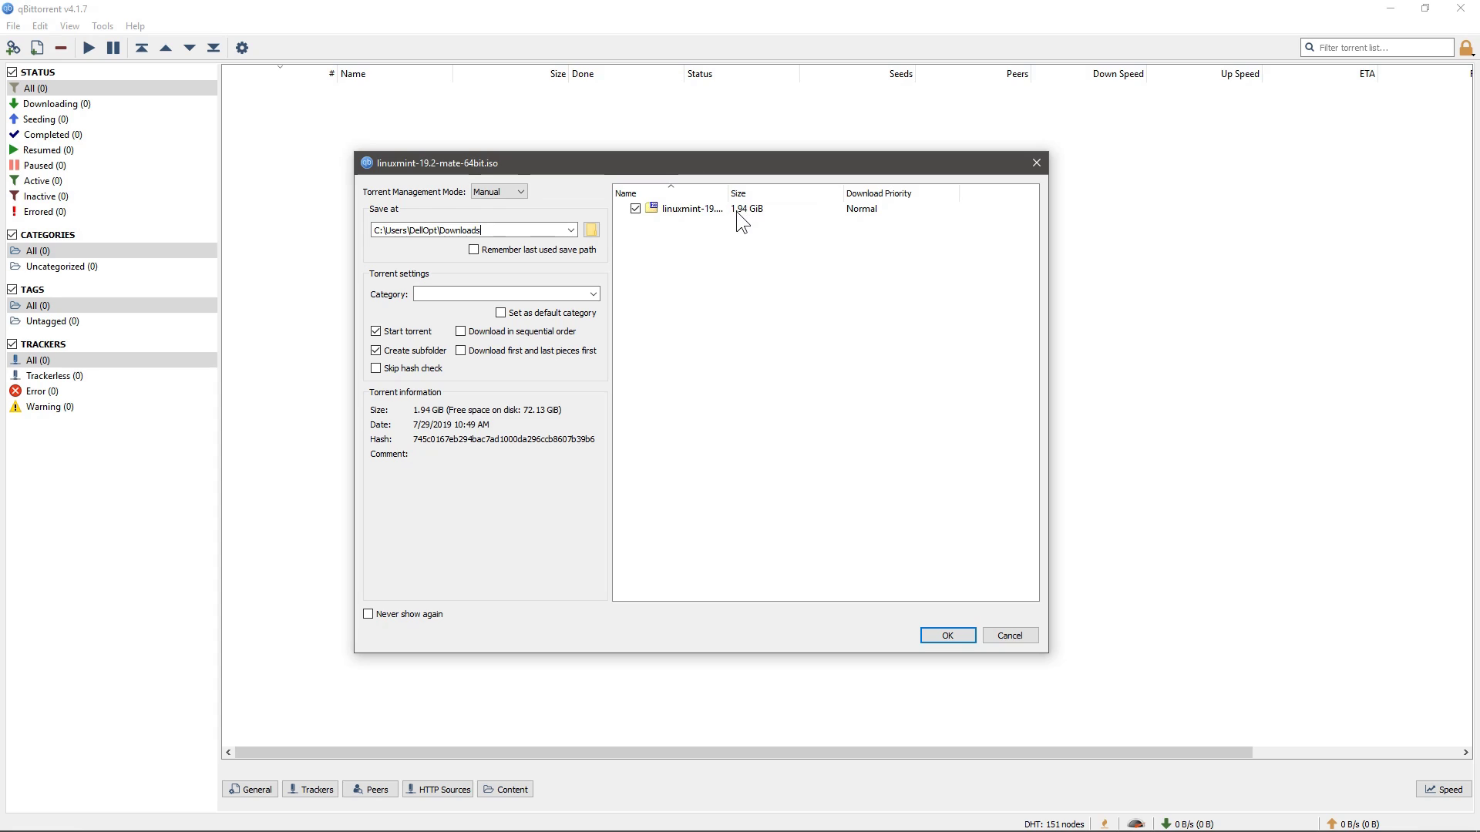
pyautogui.click(947, 636)
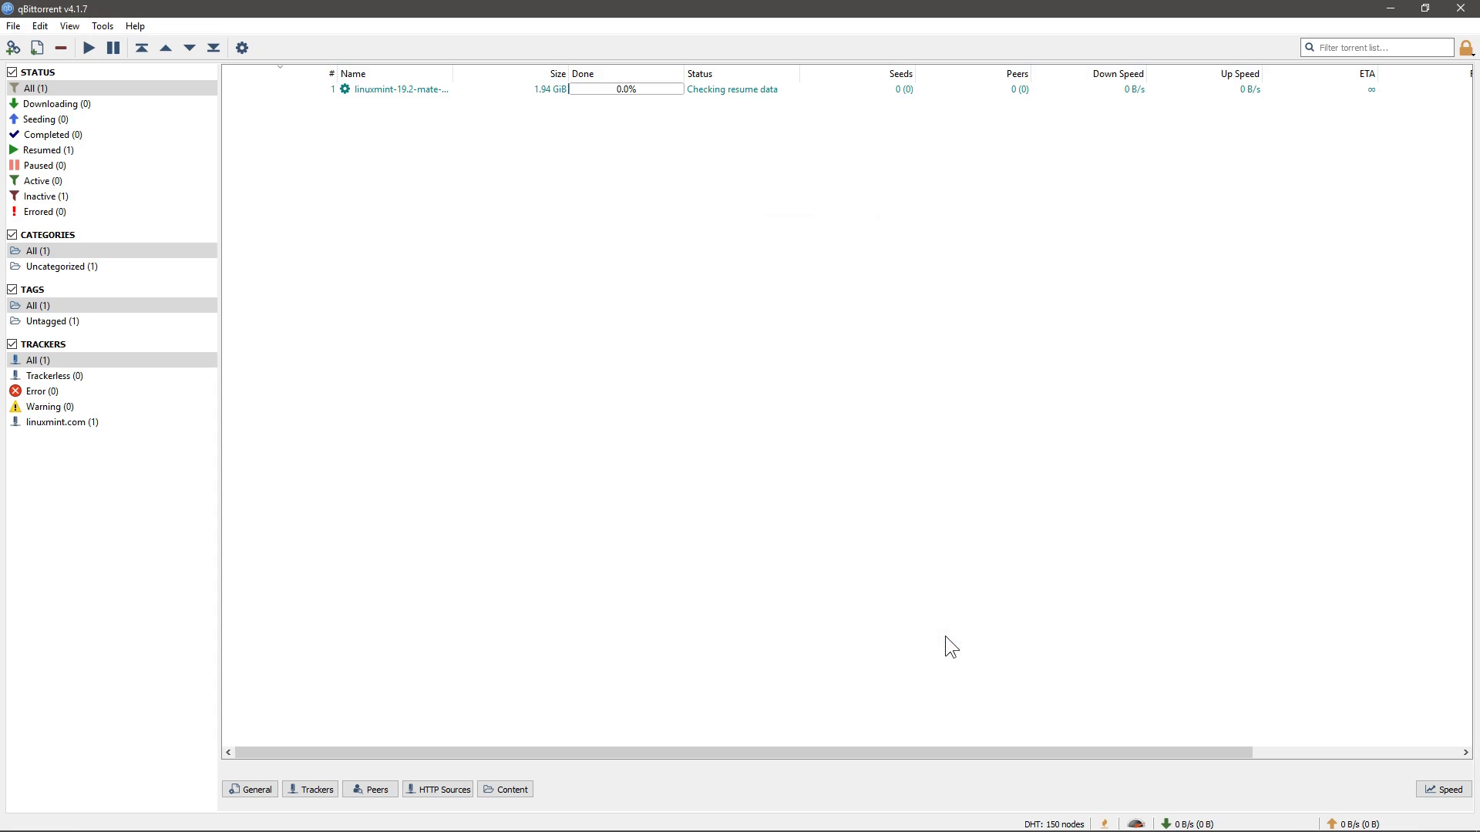